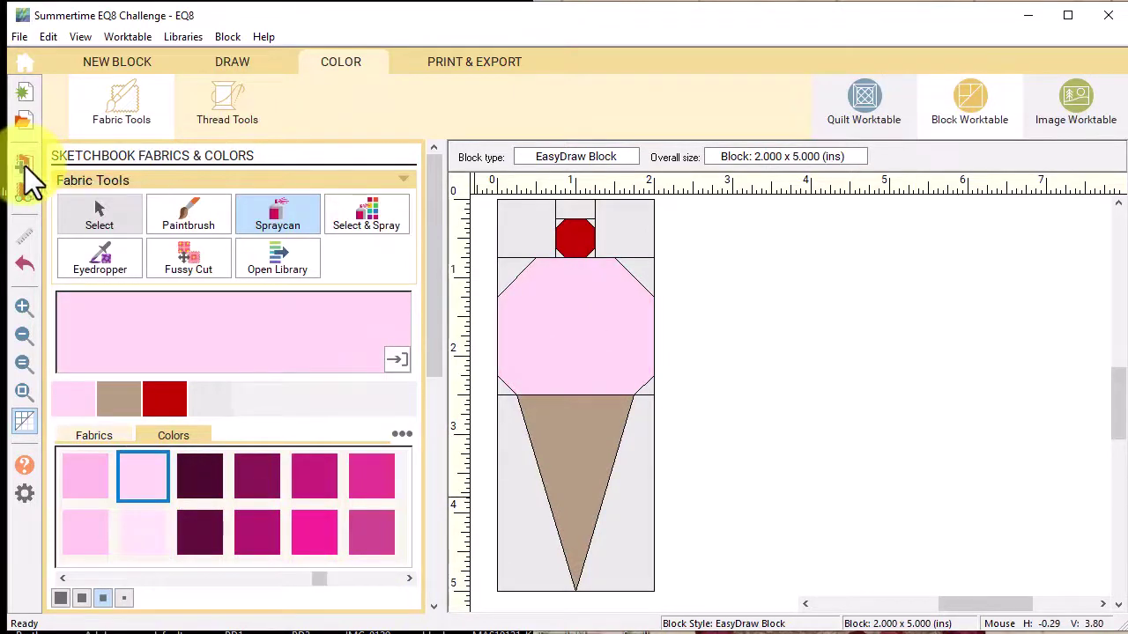
# Set the printer to CutePDF Writer in the print setup, keeping Letter paper in portrait orientation
pyautogui.click(496, 67)
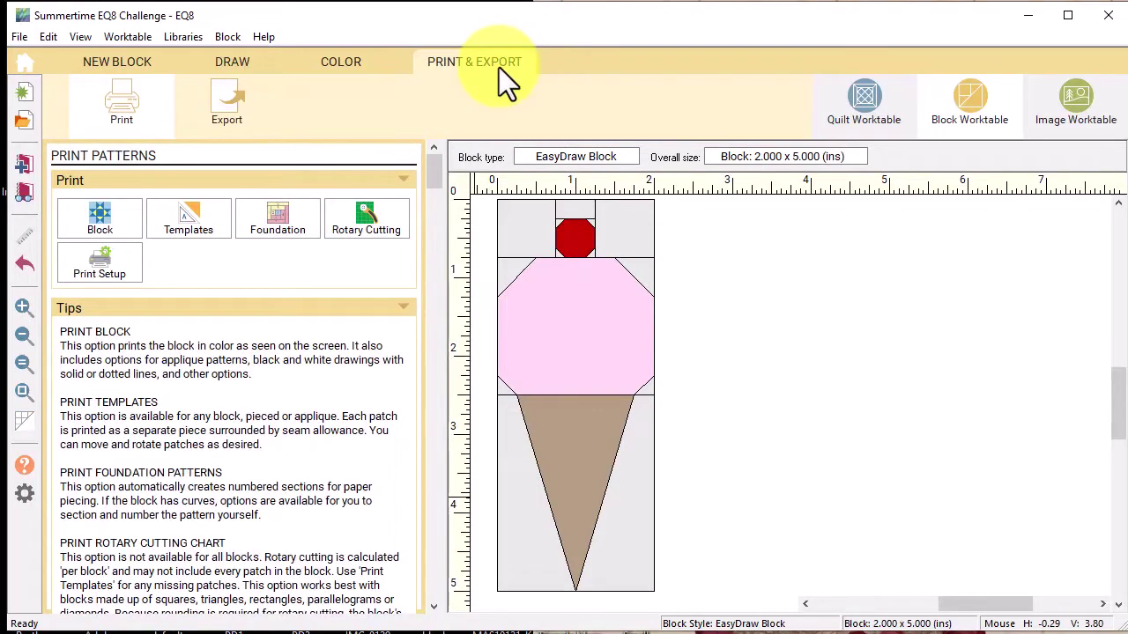
pyautogui.click(19, 37)
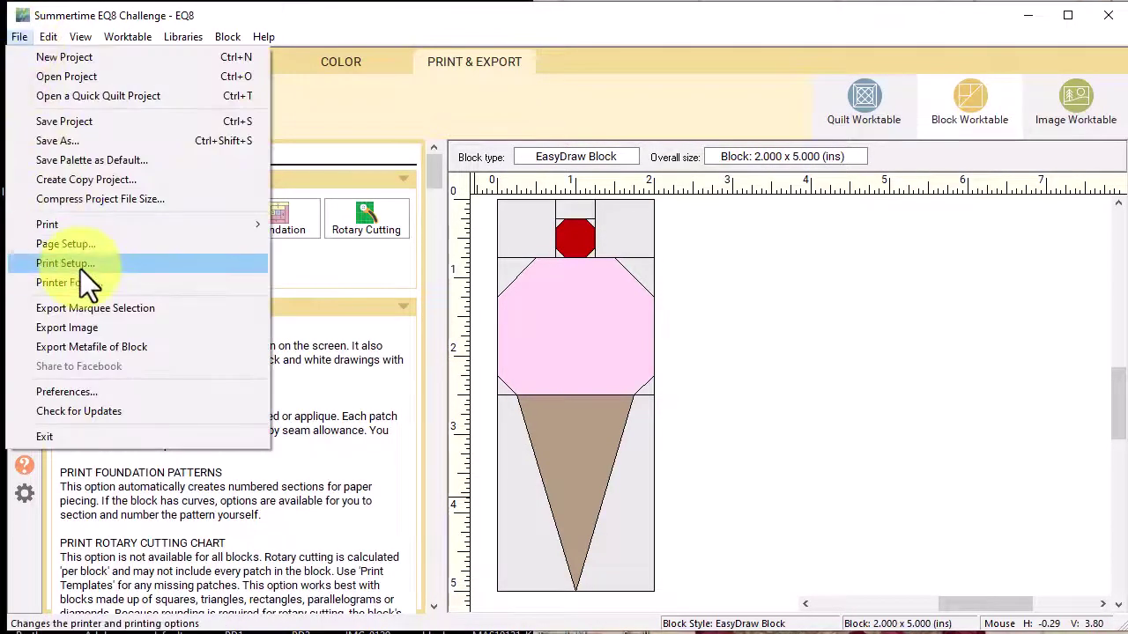
pyautogui.click(81, 269)
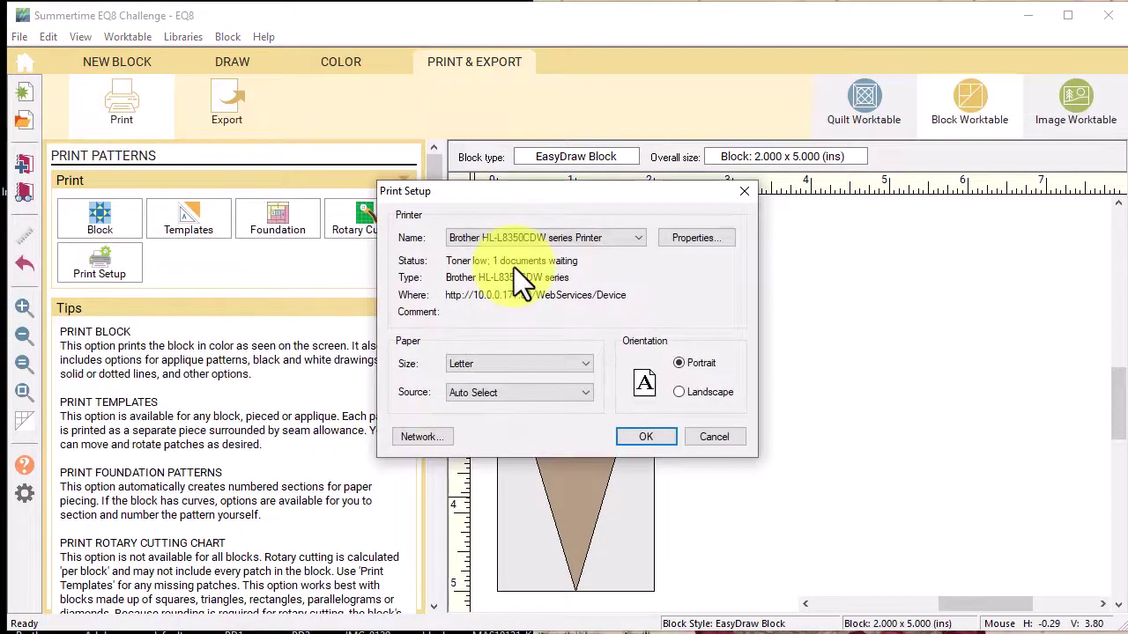
pyautogui.click(638, 239)
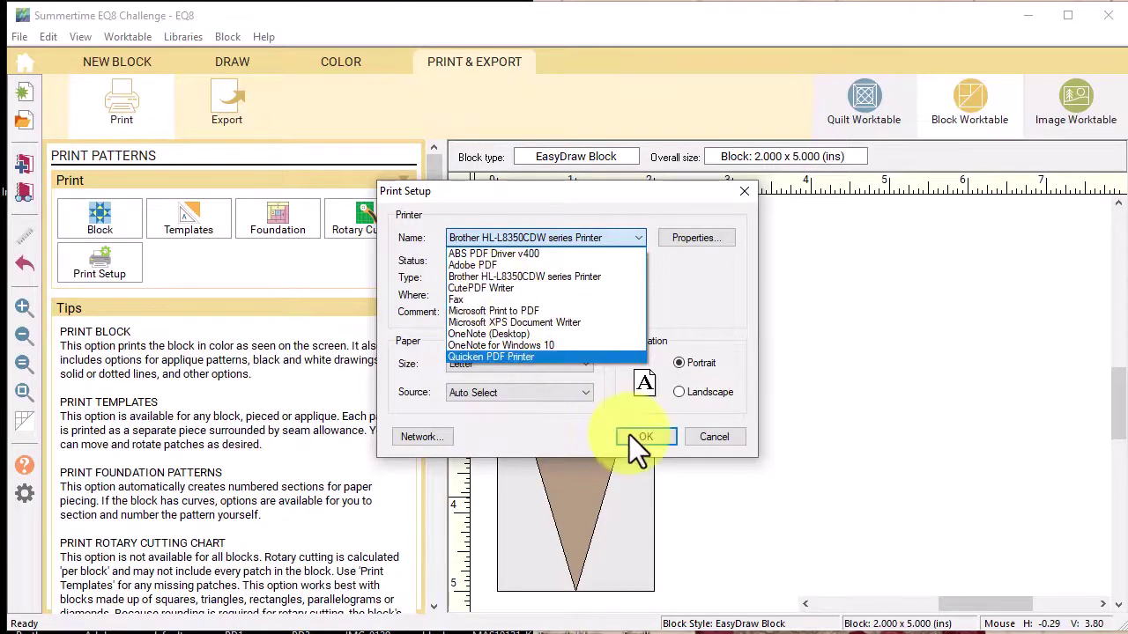
pyautogui.click(493, 287)
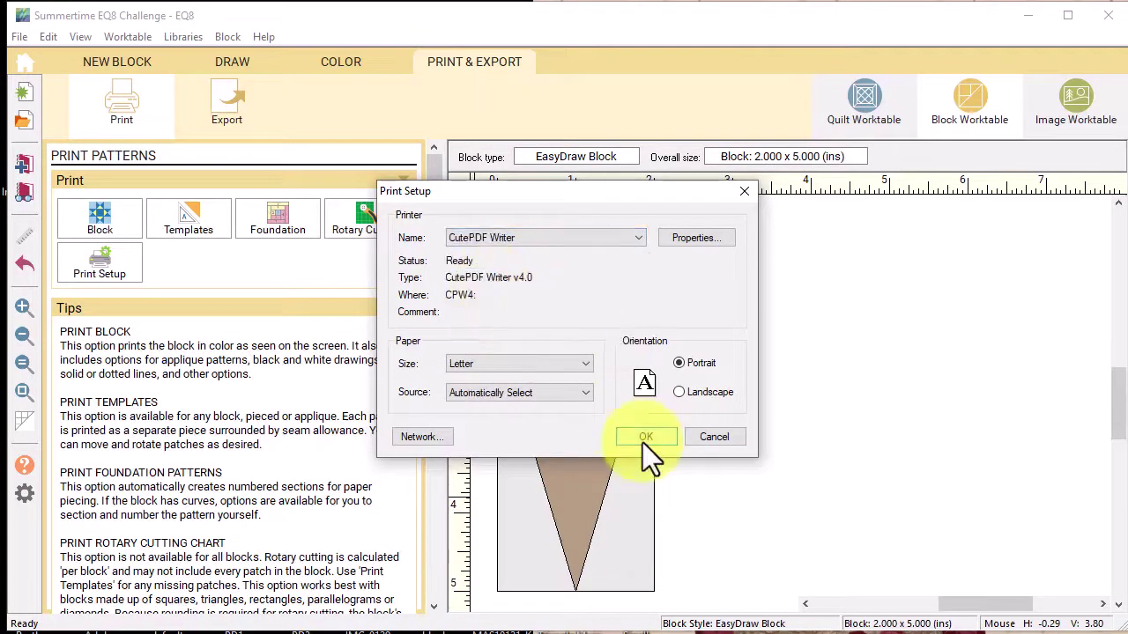
pyautogui.click(643, 442)
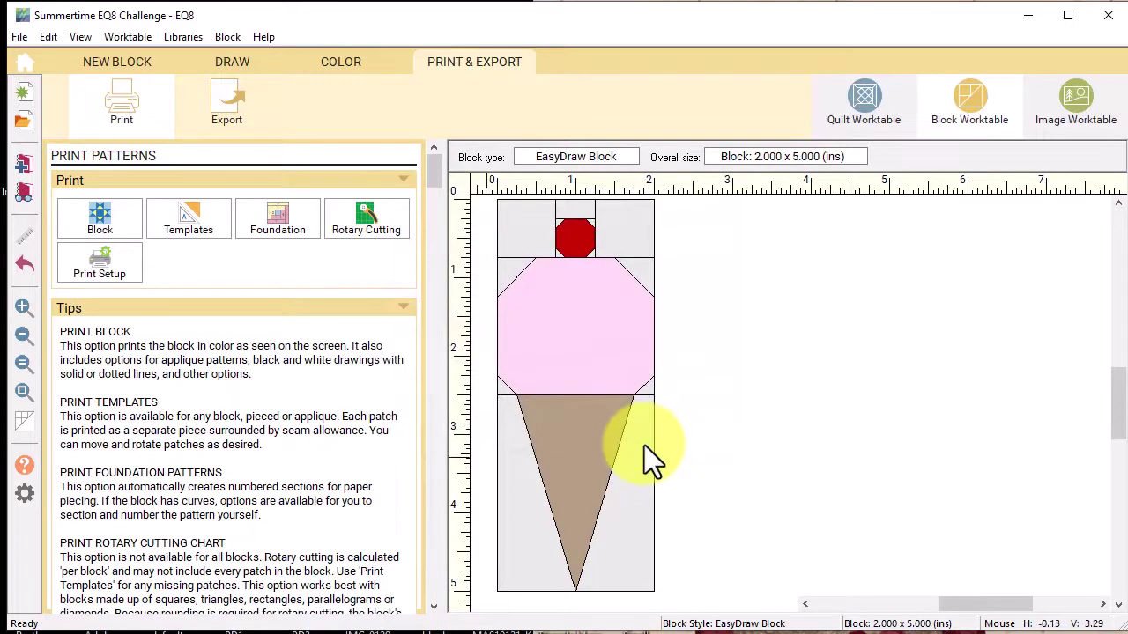
# Preview the ice cream cone block at worktable size in the Showing fabrics style and print it
pyautogui.click(100, 216)
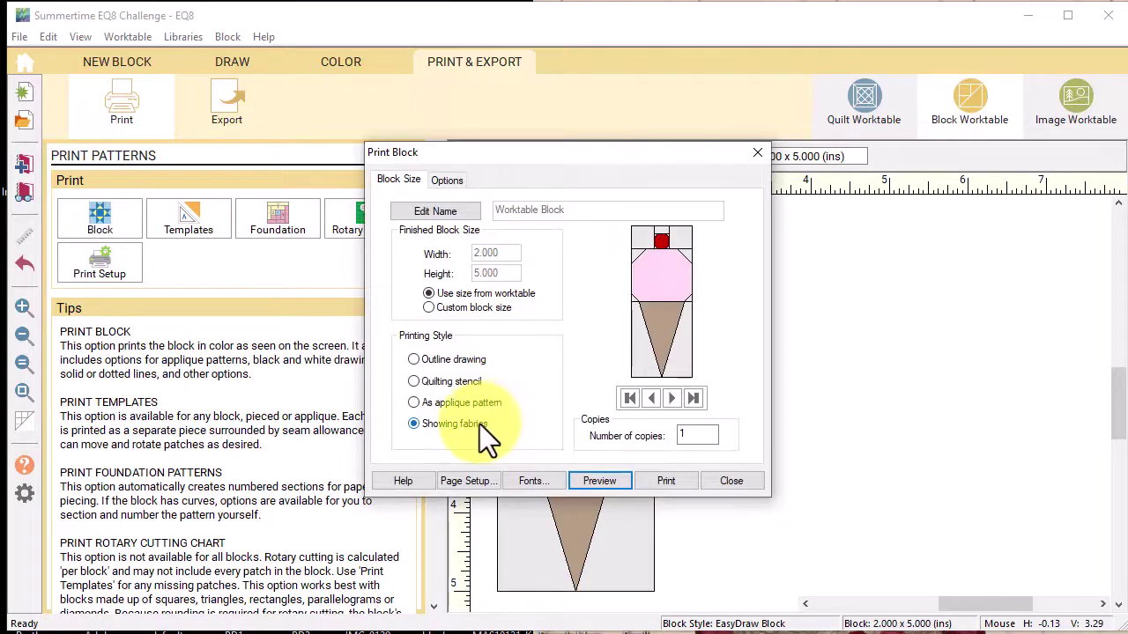
pyautogui.click(599, 481)
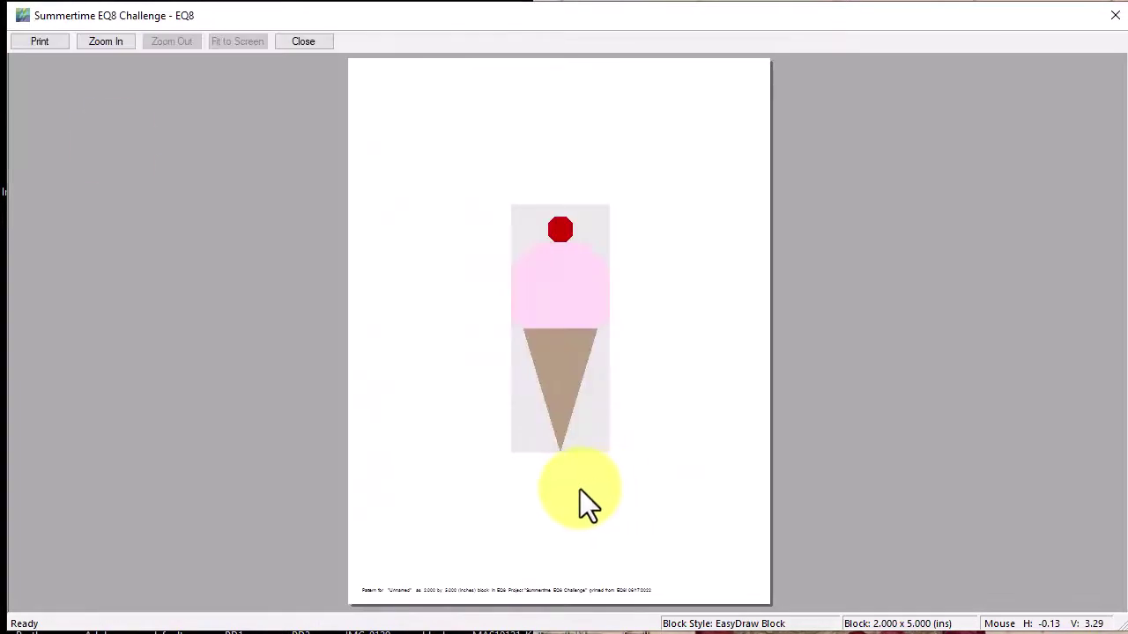
pyautogui.click(41, 44)
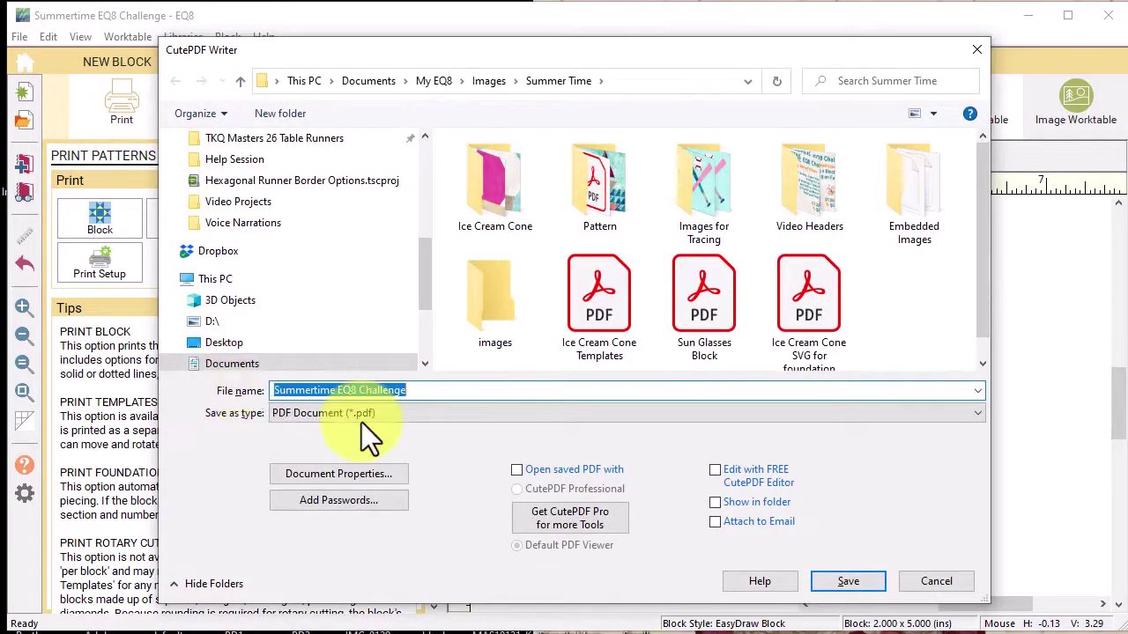
# Save the block's PDF as "Ice Cream Cone Block" in the Summertime EQ8 Challenge folder under Images
pyautogui.click(502, 83)
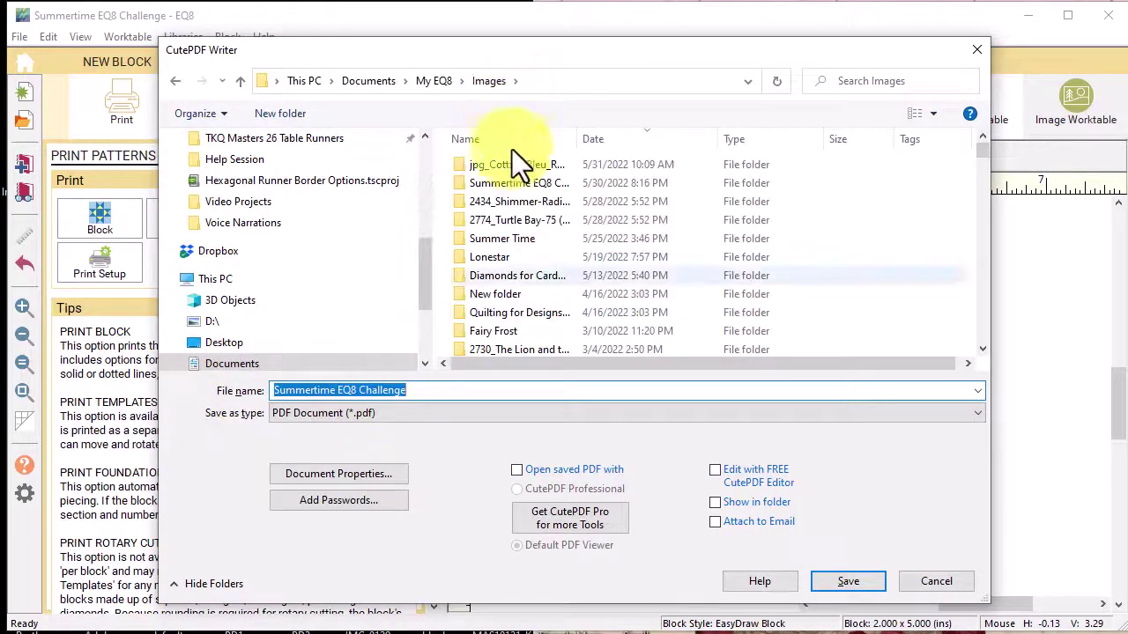
pyautogui.doubleClick(518, 184)
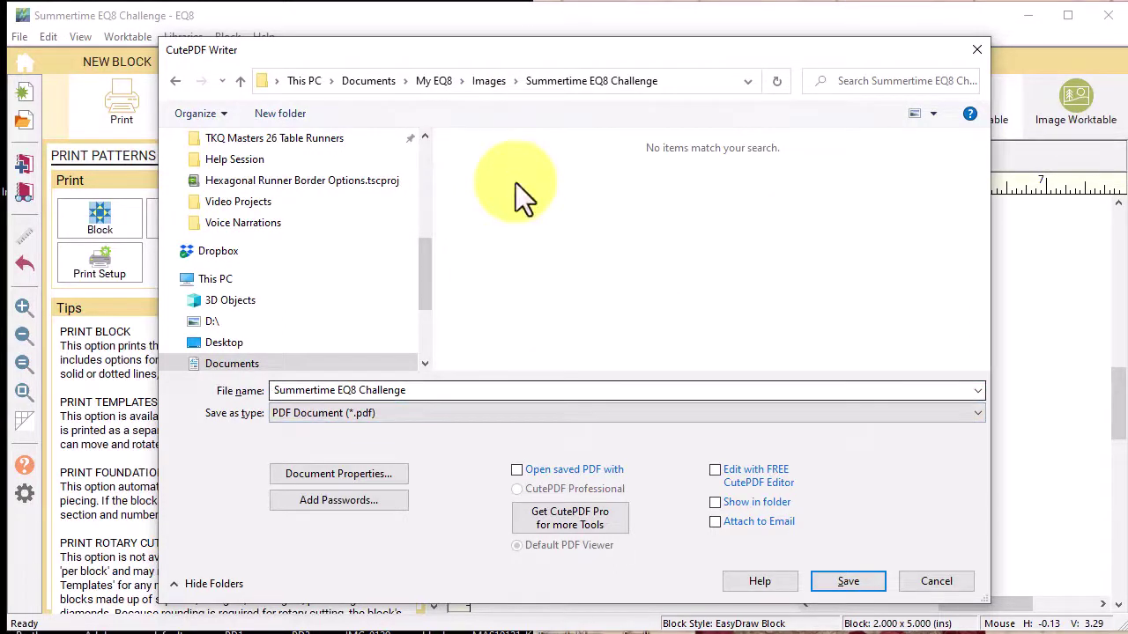
pyautogui.click(429, 391)
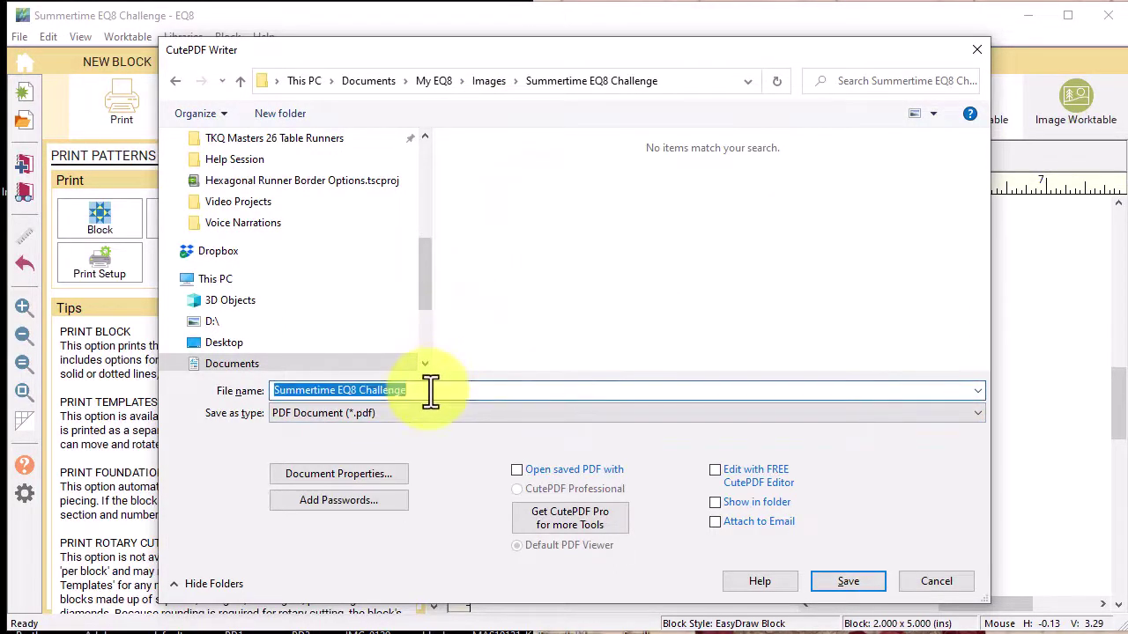
pyautogui.write('Ice ')
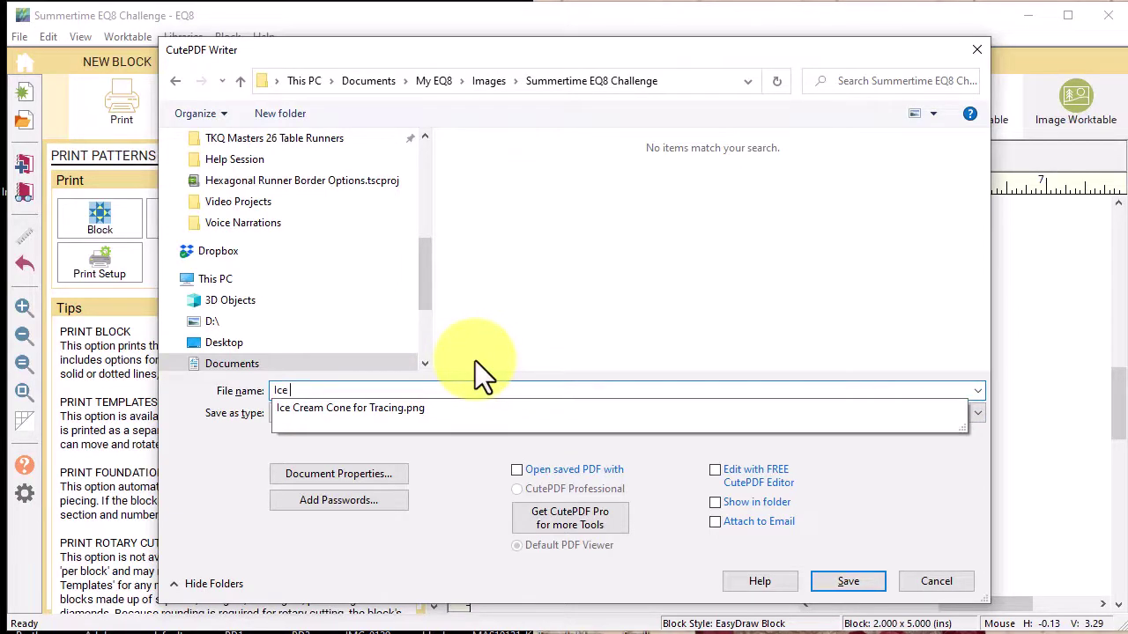
pyautogui.write('Cream Cone B')
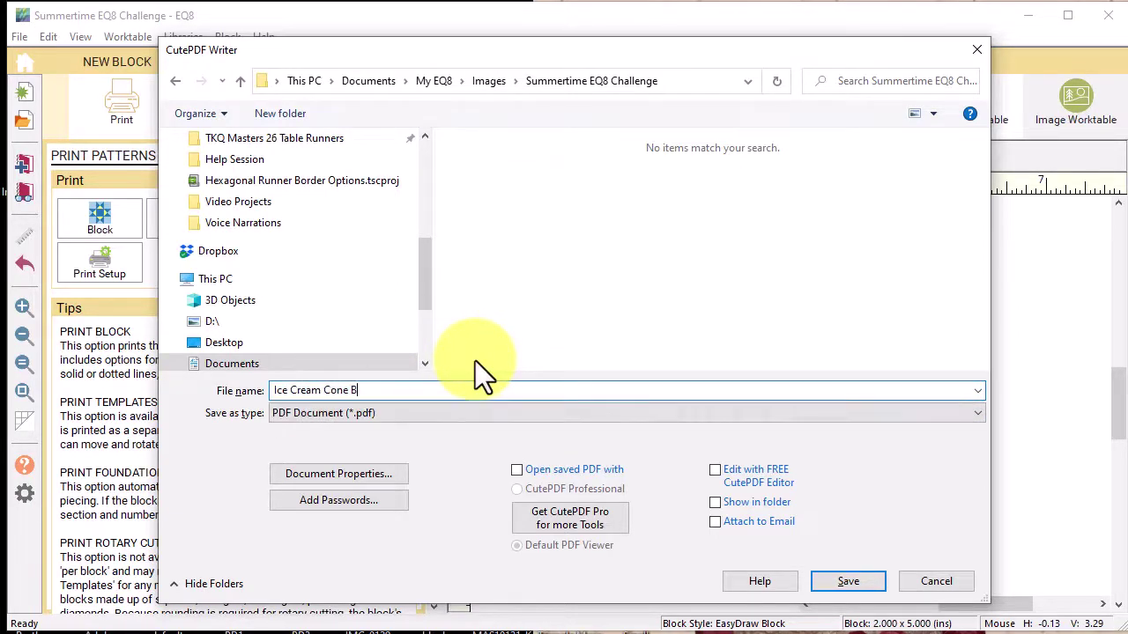
pyautogui.write('lock')
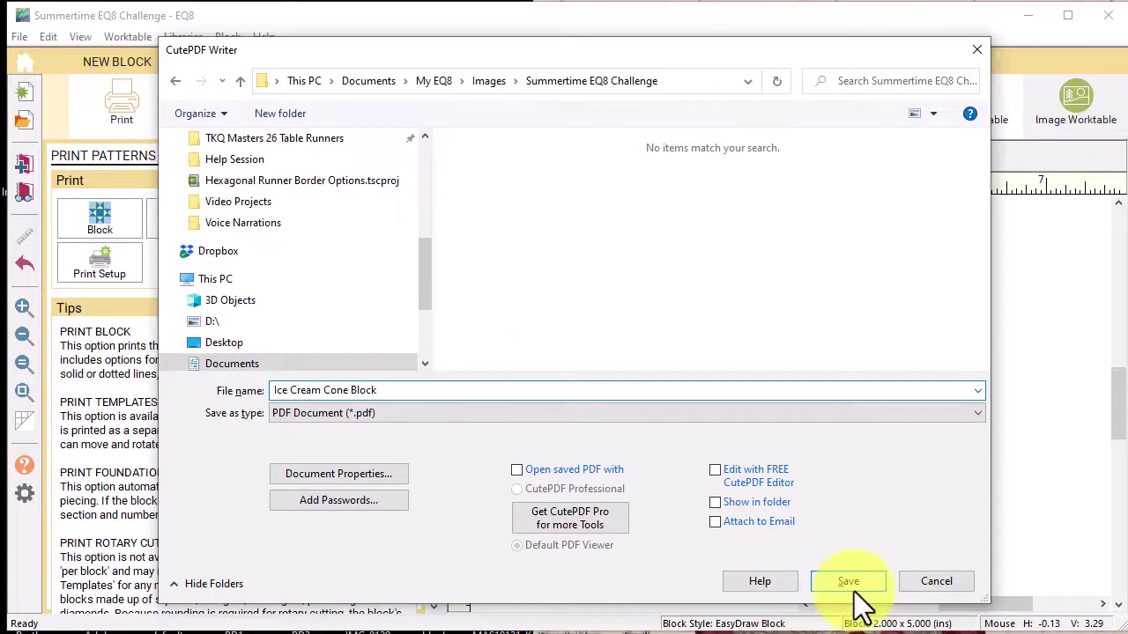
pyautogui.click(848, 581)
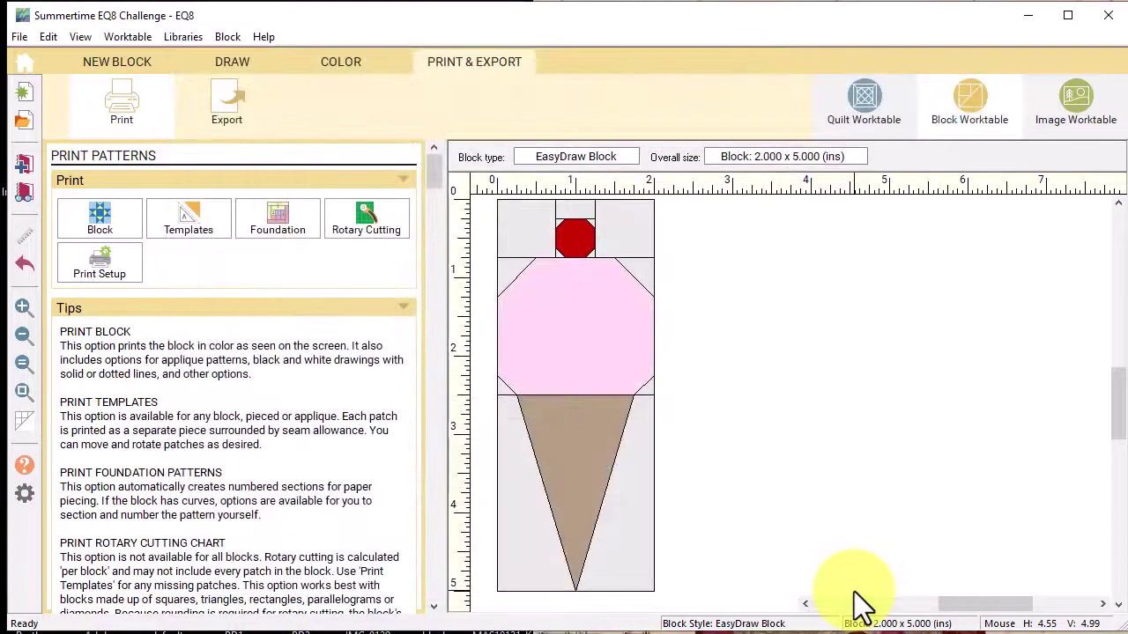
# Set up the block's template printout with a .375 seam allowance width and solid seam allowance lines
pyautogui.click(192, 224)
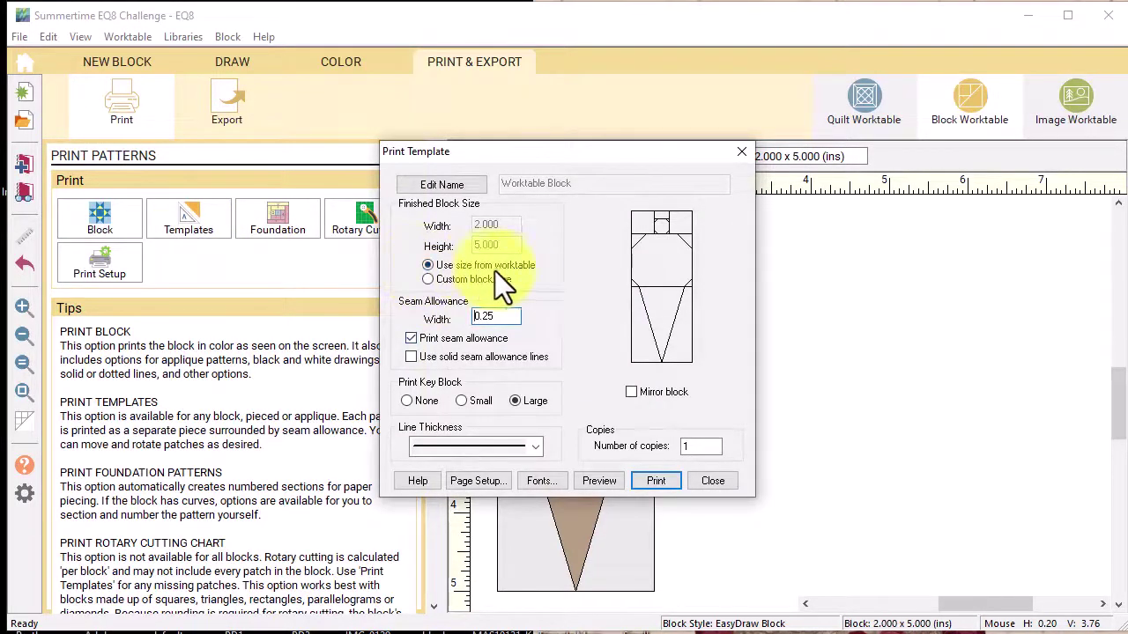
pyautogui.doubleClick(487, 319)
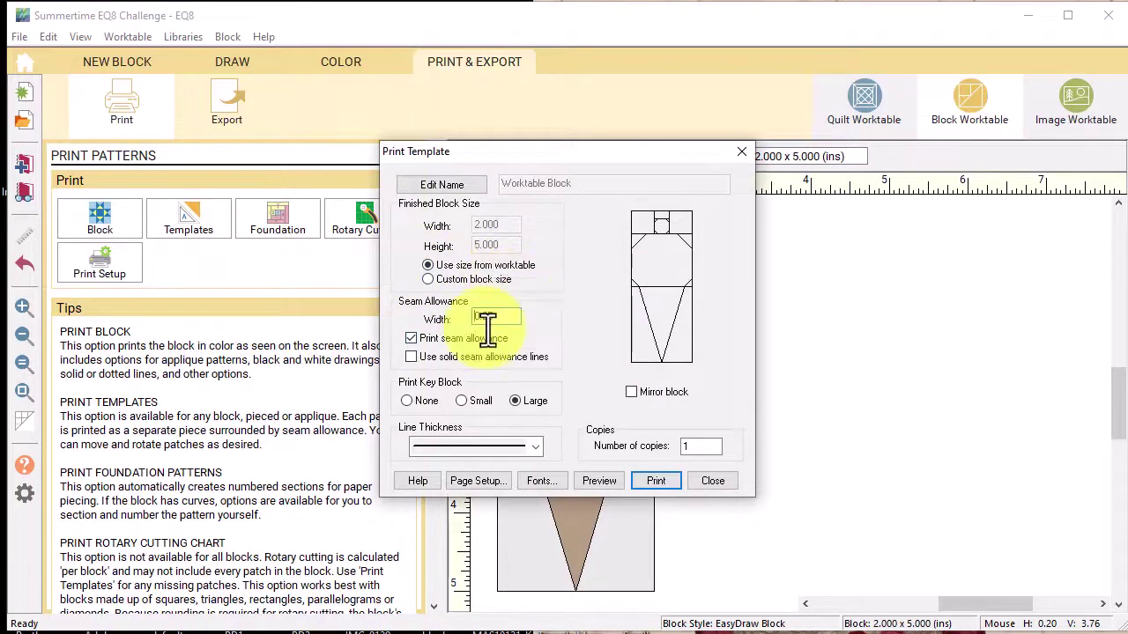
pyautogui.click(491, 318)
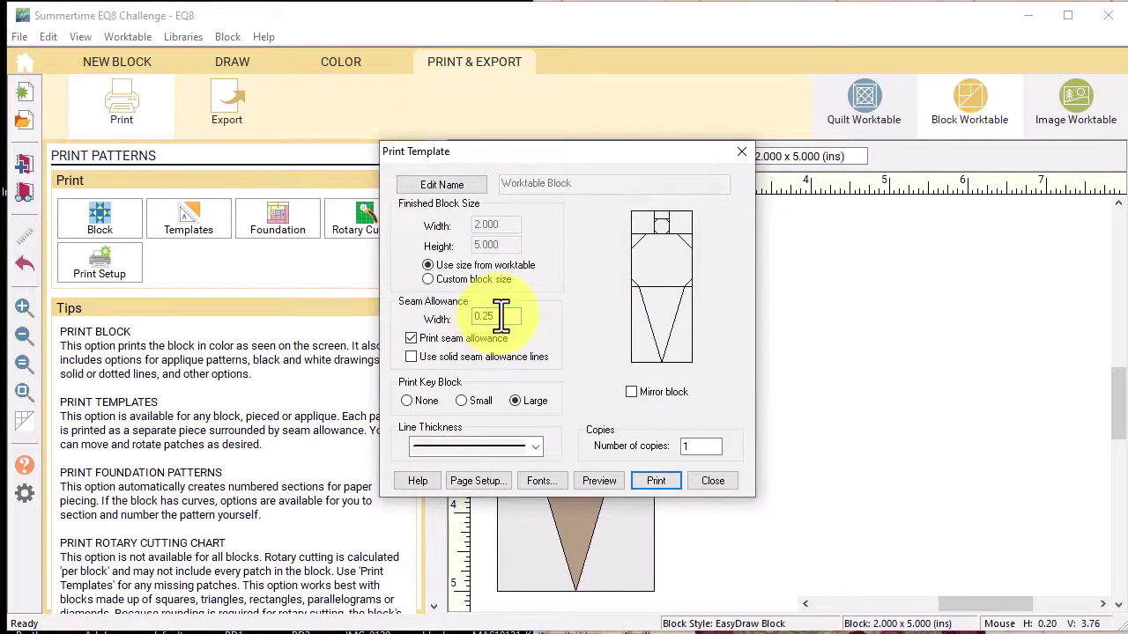
pyautogui.moveTo(500, 315); pyautogui.dragTo(475, 319)
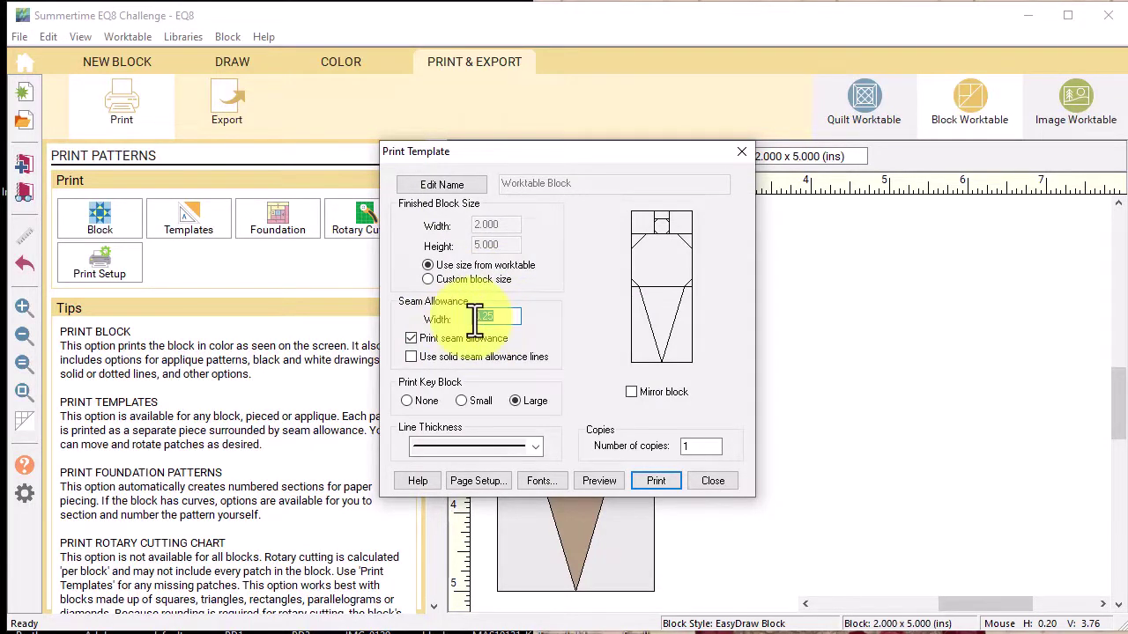
pyautogui.write('.375')
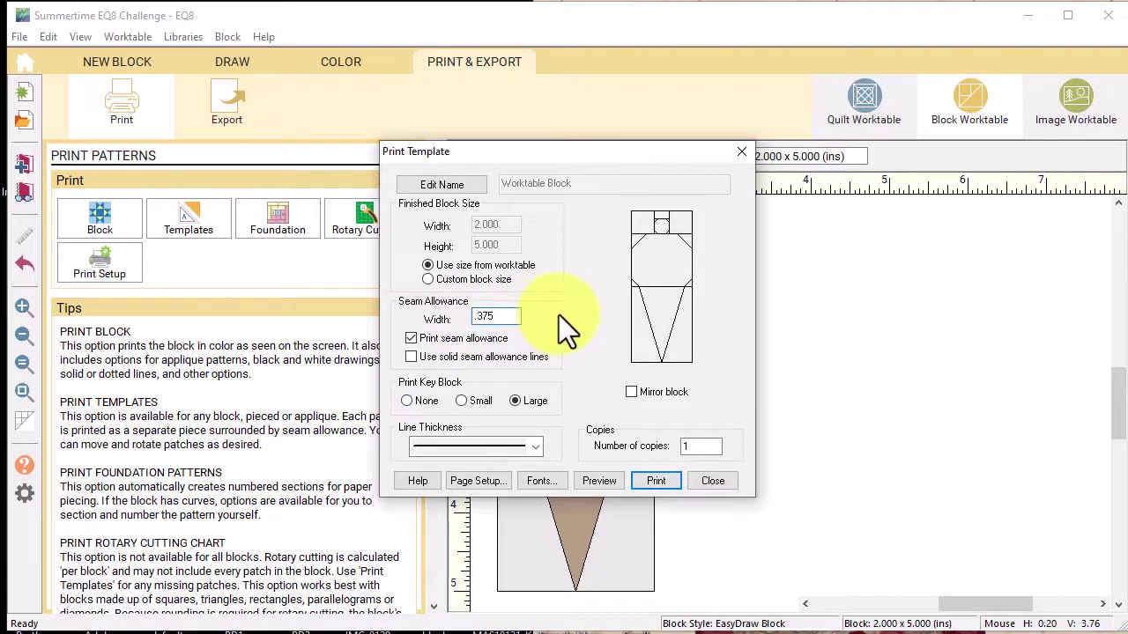
pyautogui.click(410, 358)
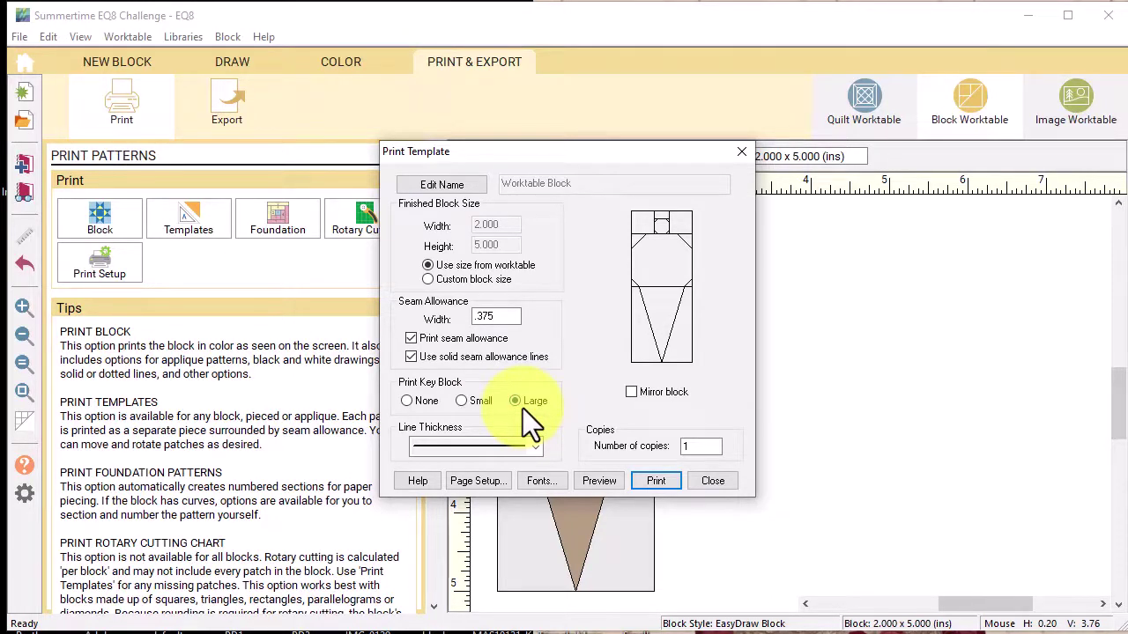
# Preview and print the templates, saving the PDF as "Ice Cream Cone Oversized Templates" in the Summertime EQ8 Challenge folder
pyautogui.click(603, 481)
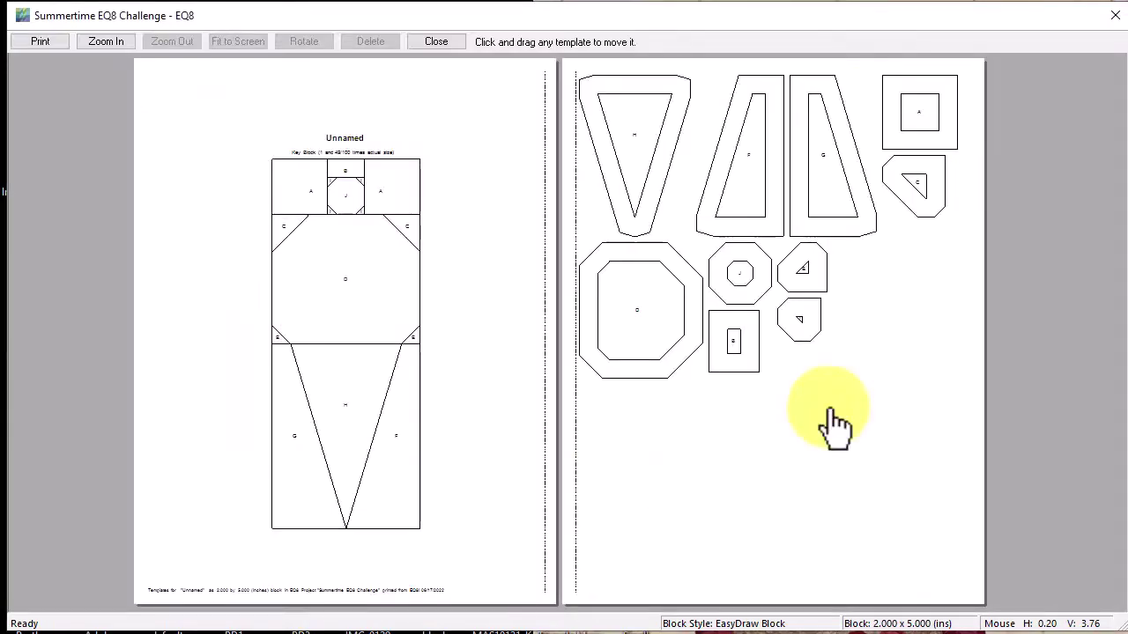
pyautogui.click(41, 43)
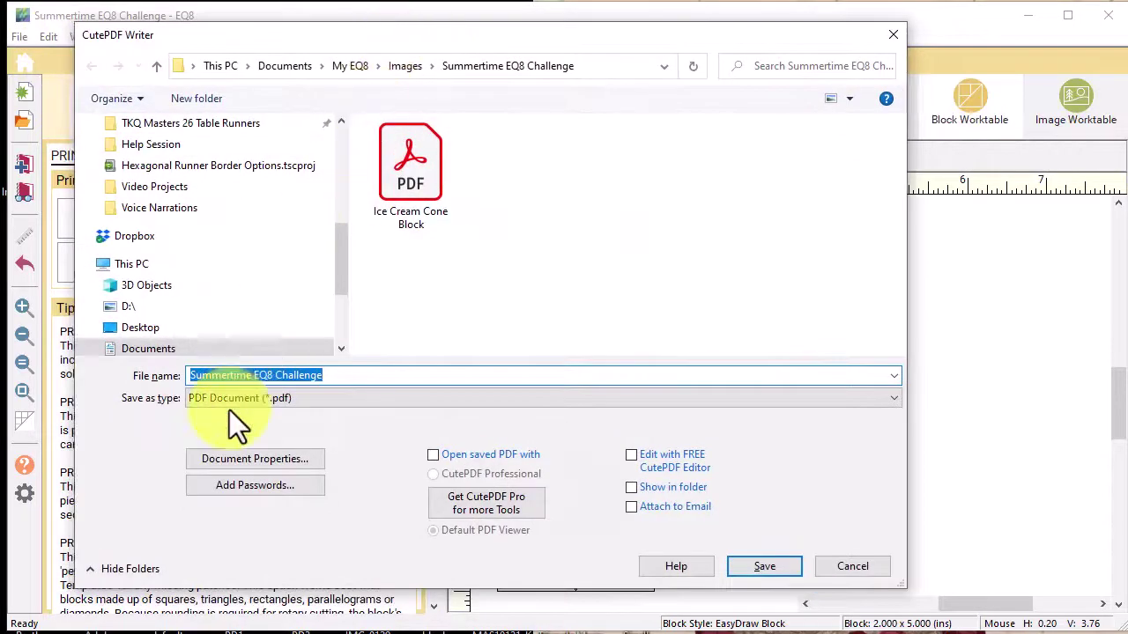
pyautogui.click(893, 398)
pyautogui.click(893, 397)
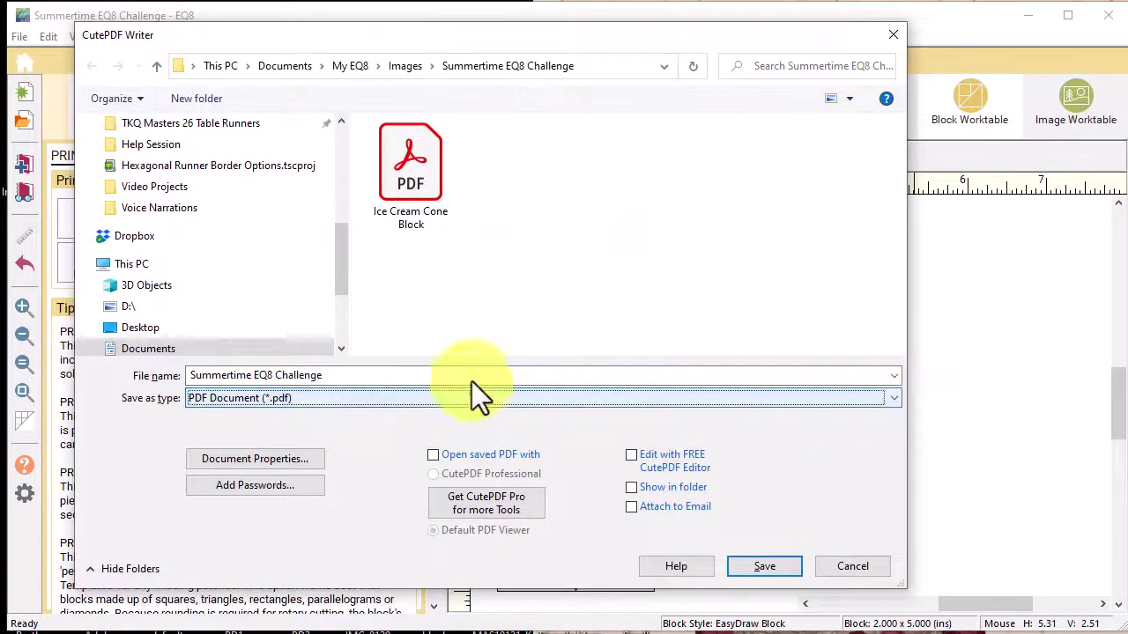
pyautogui.click(472, 382)
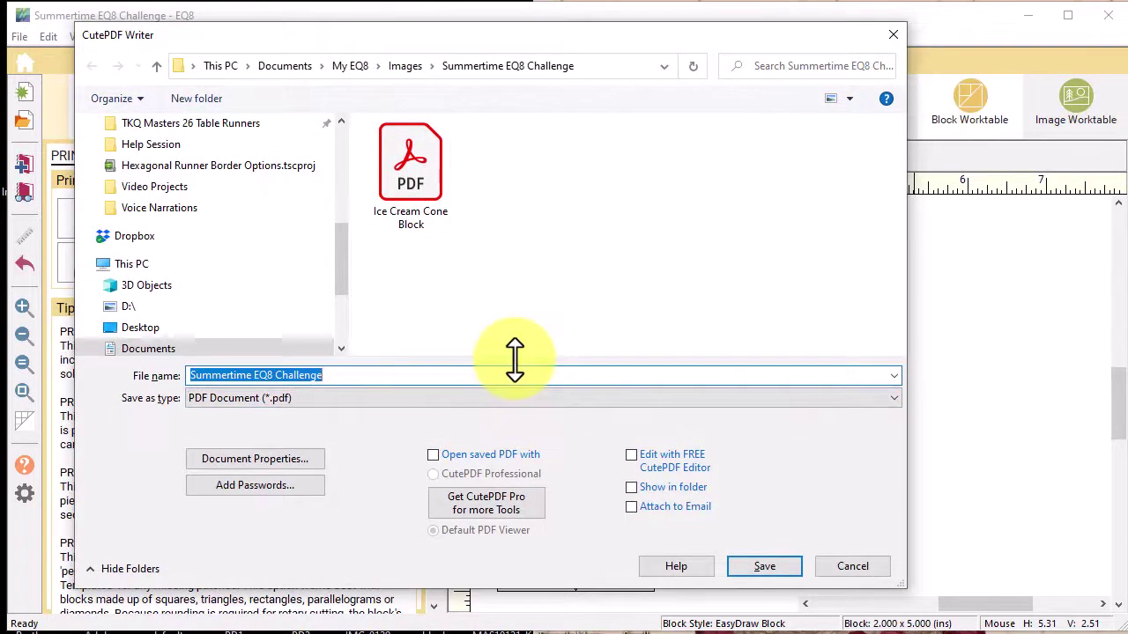
pyautogui.write('Ice Cream Cone ')
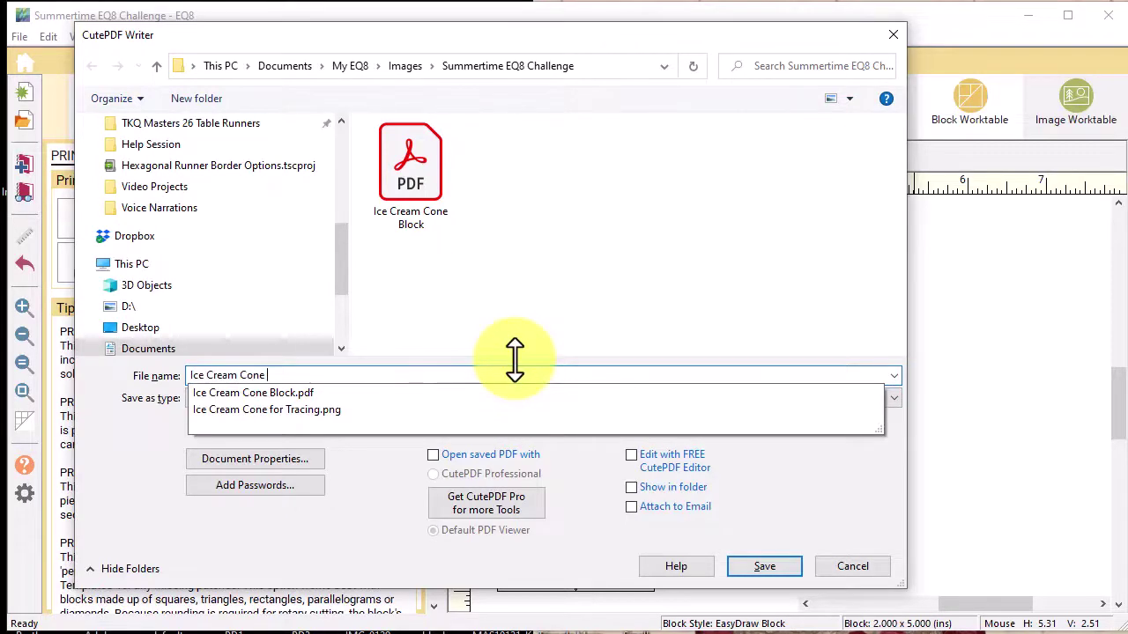
pyautogui.write('Oversized Templates')
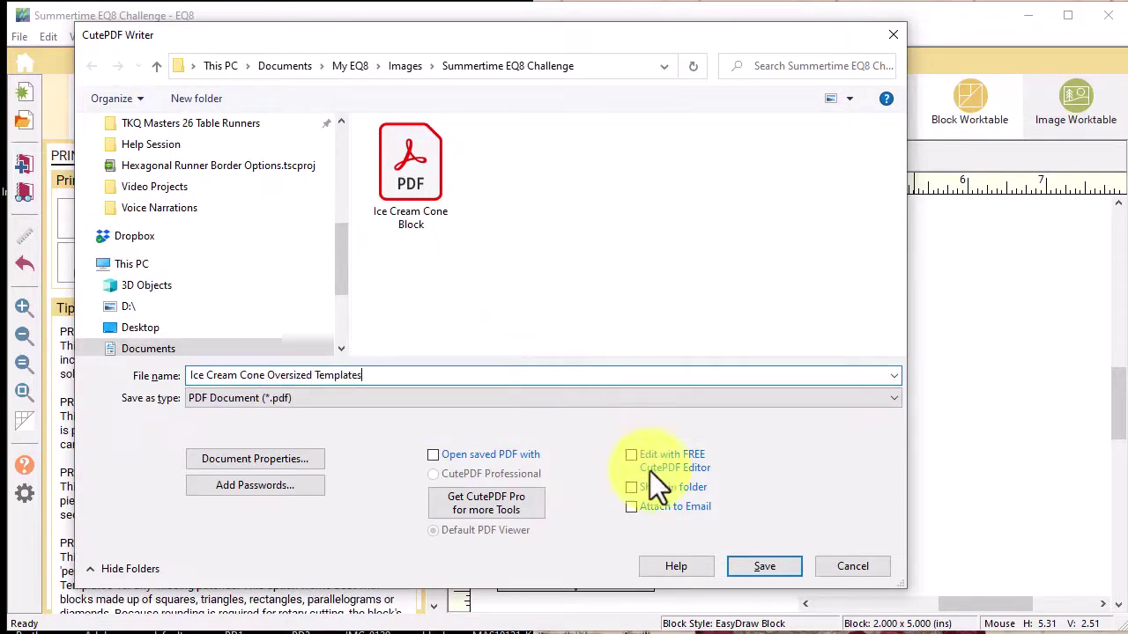
pyautogui.click(764, 565)
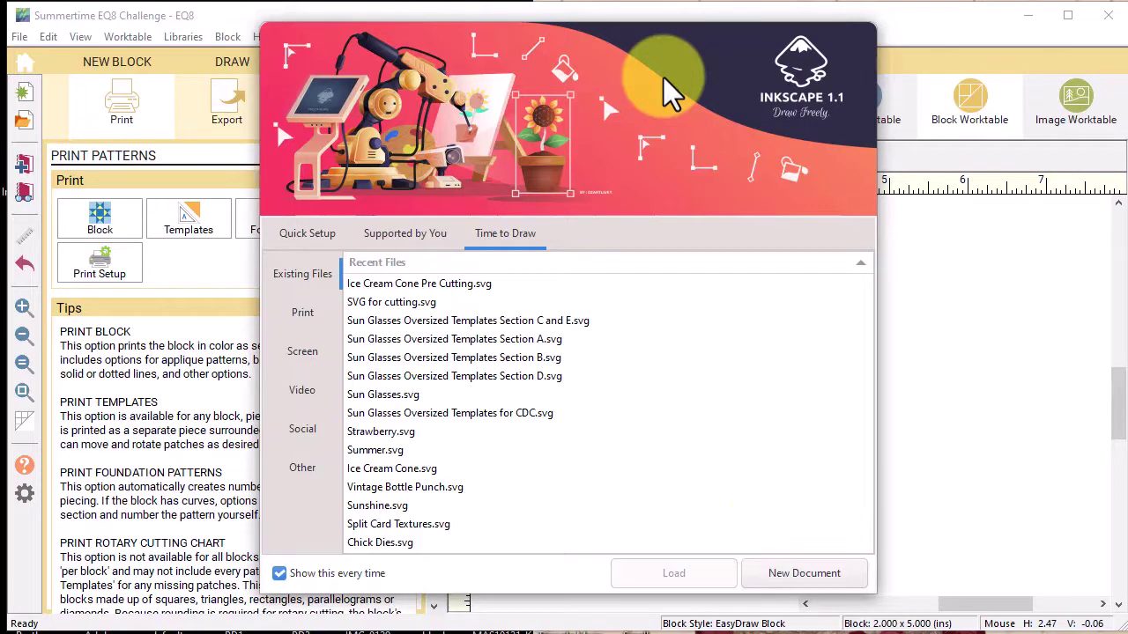
# Create a new document in Inkscape and turn off its checkerboard background in the document properties
pyautogui.click(814, 575)
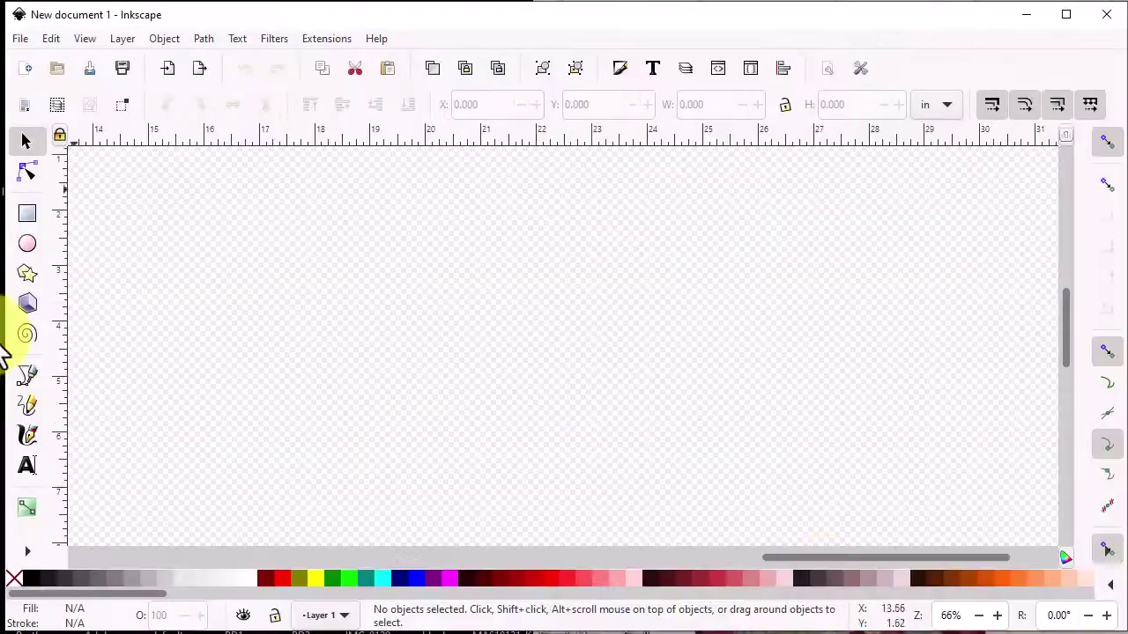
pyautogui.click(22, 41)
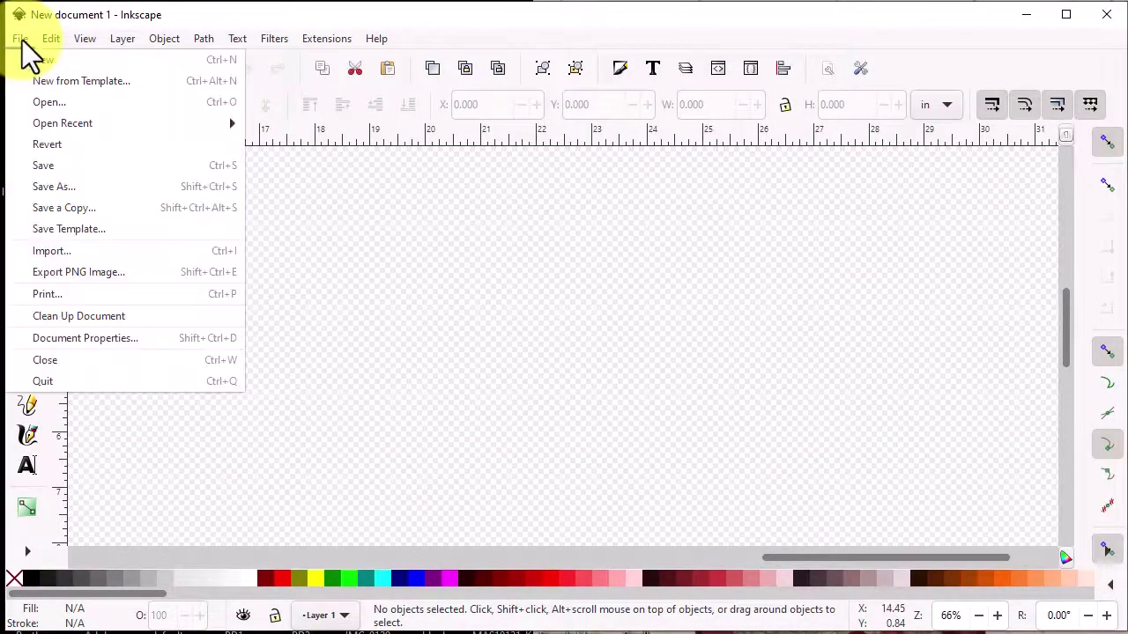
pyautogui.click(113, 340)
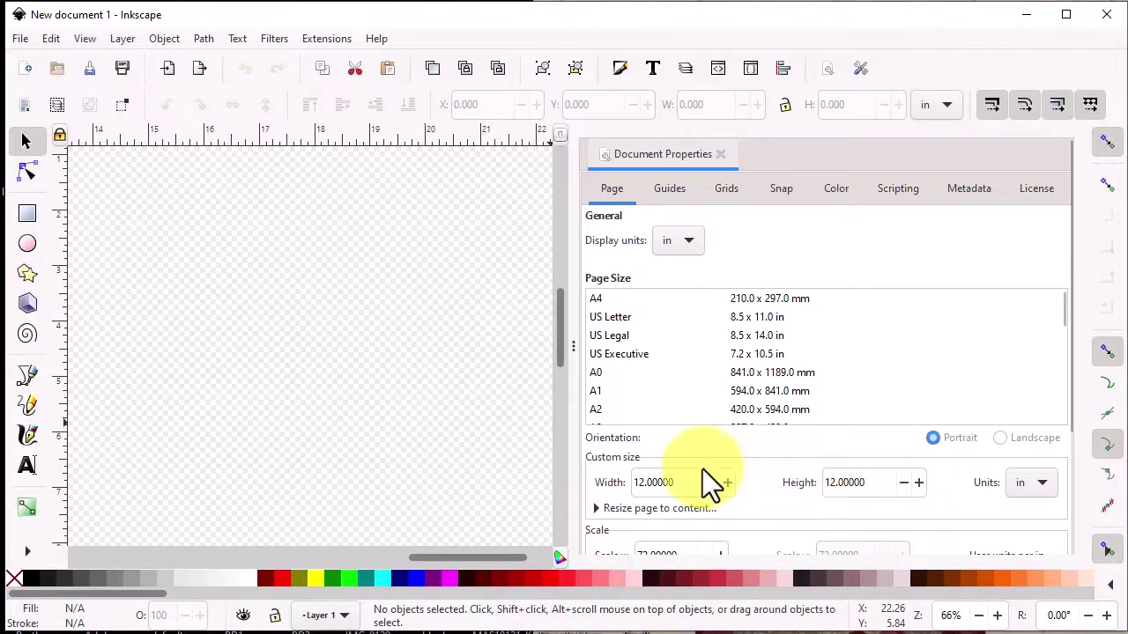
pyautogui.scroll(-4, 702, 469)
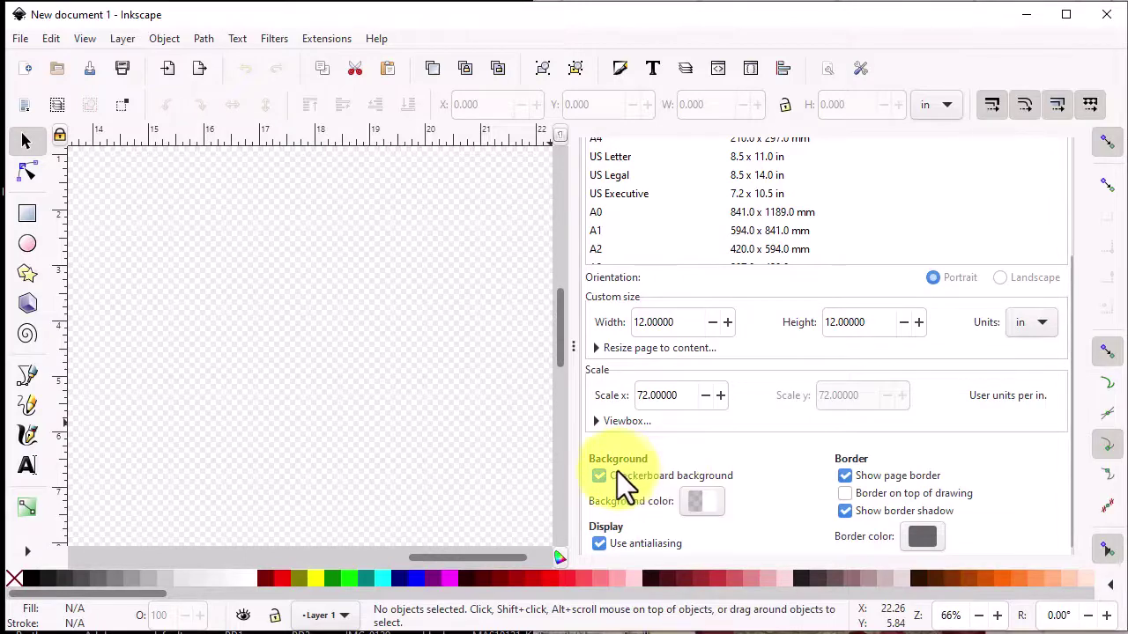
pyautogui.click(603, 476)
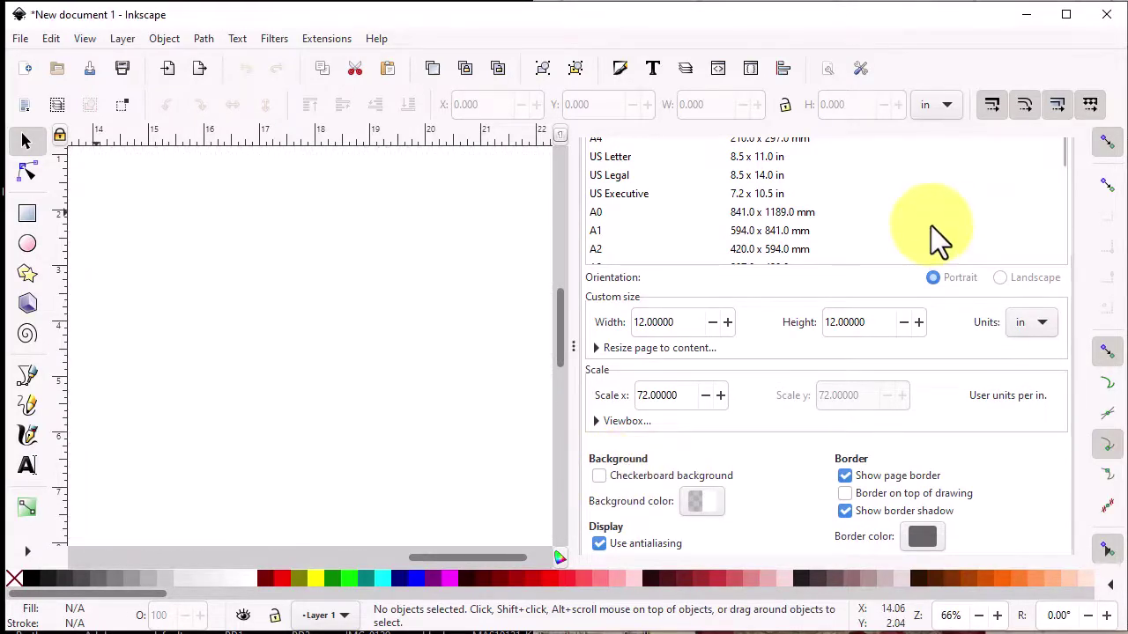
# Import the "Ice Cream Cone Block" PDF from the Summertime EQ8 Challenge folder under Images, using internal import with embedded images
pyautogui.click(22, 38)
pyautogui.click(74, 254)
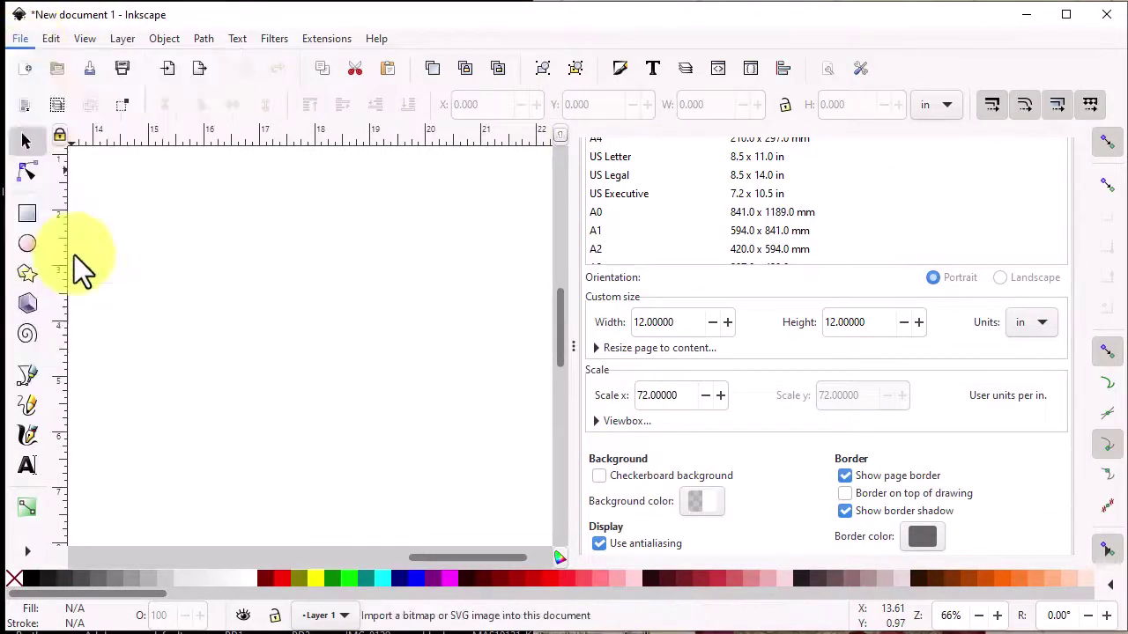
pyautogui.click(56, 114)
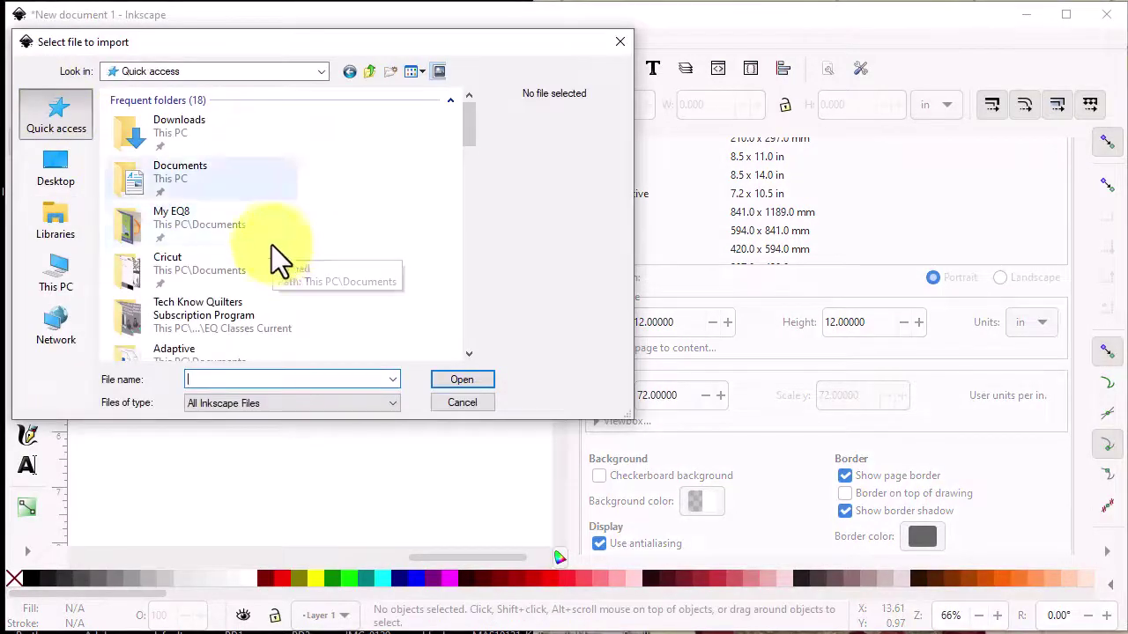
pyautogui.doubleClick(271, 245)
pyautogui.doubleClick(144, 171)
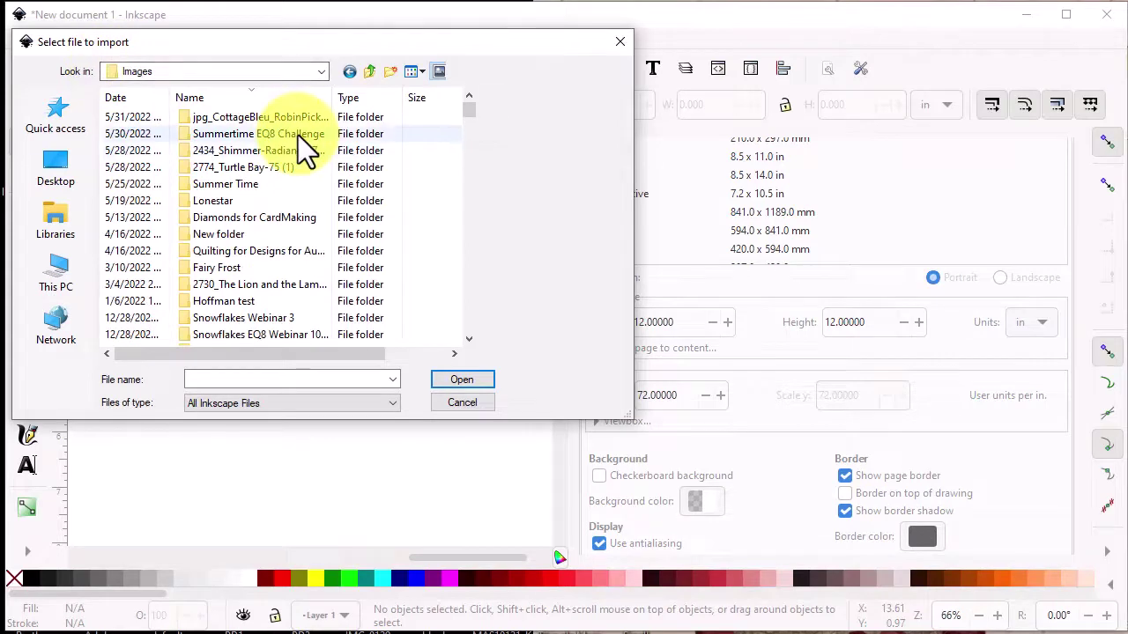
pyautogui.click(298, 135)
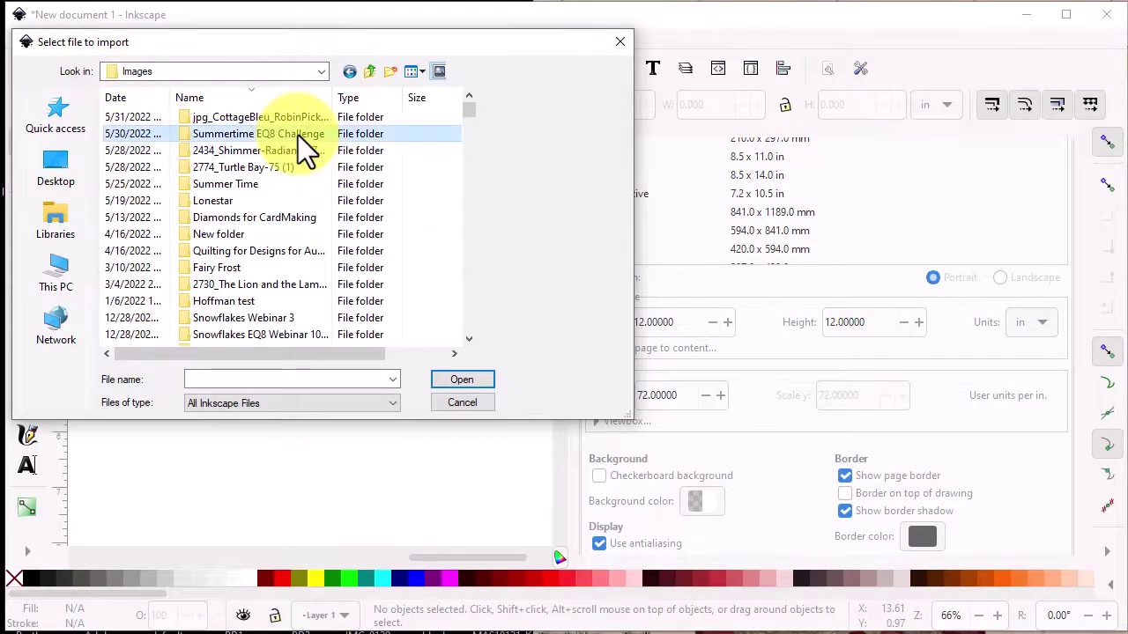
pyautogui.doubleClick(192, 139)
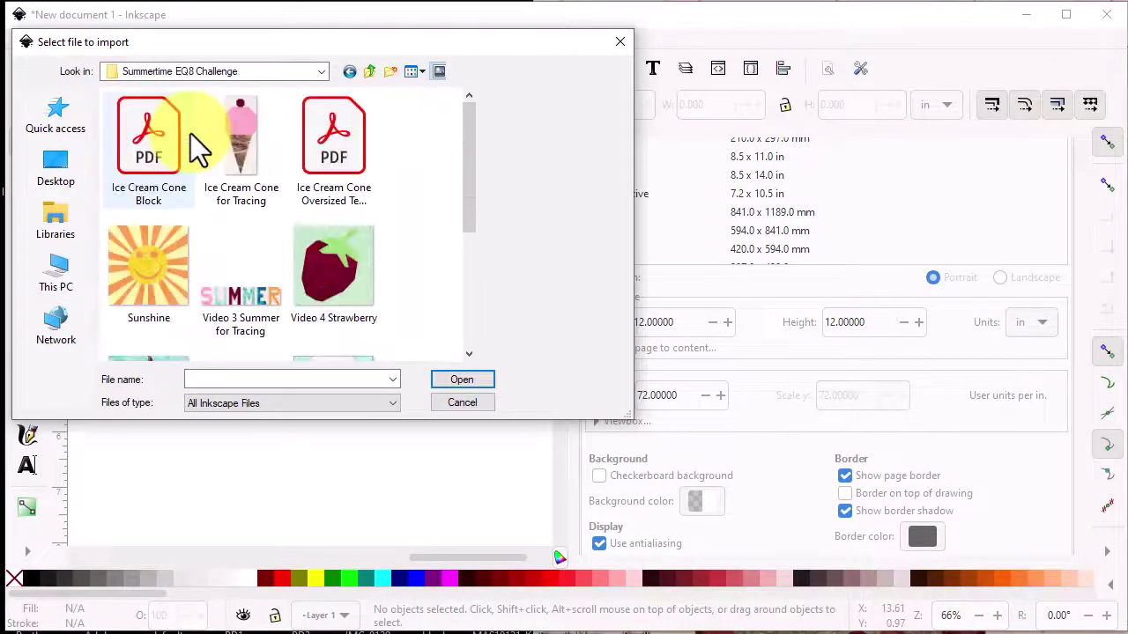
pyautogui.click(149, 164)
pyautogui.click(462, 380)
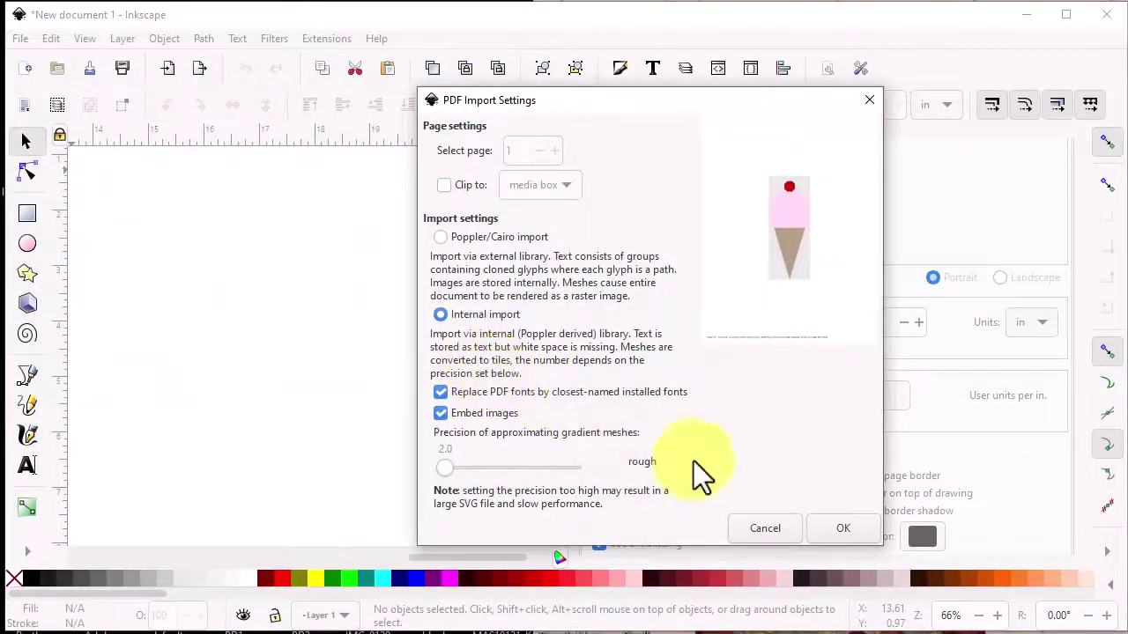
pyautogui.click(847, 529)
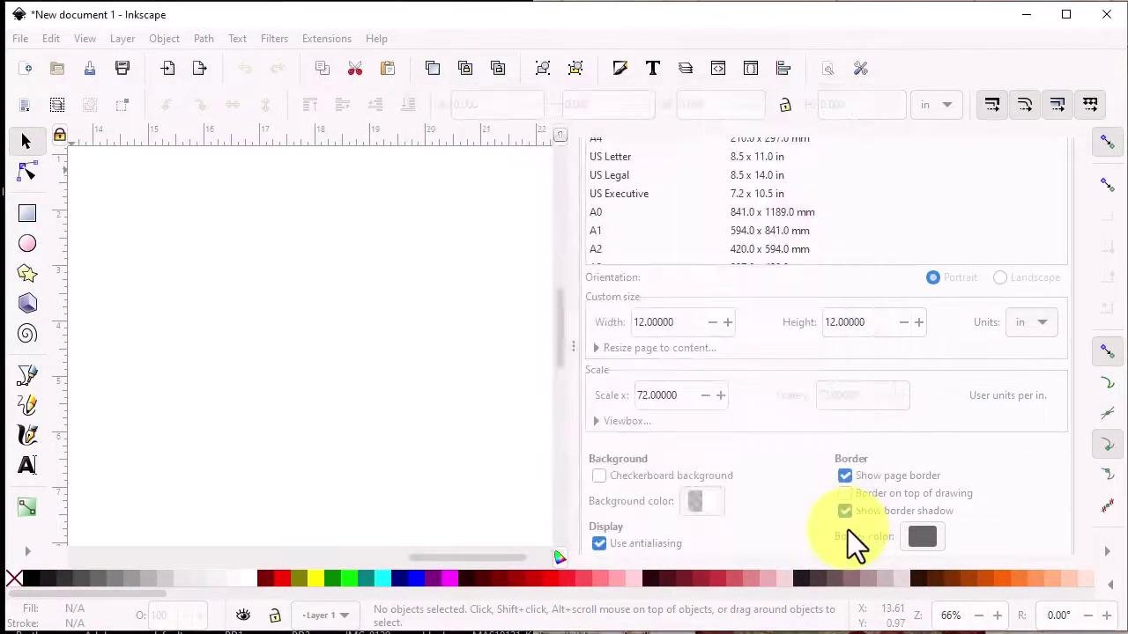
# Ungroup the imported ice cream cone block and delete the pattern caption line below it
pyautogui.moveTo(505, 361); pyautogui.dragTo(359, 353)
pyautogui.scroll(-2, 358, 354)
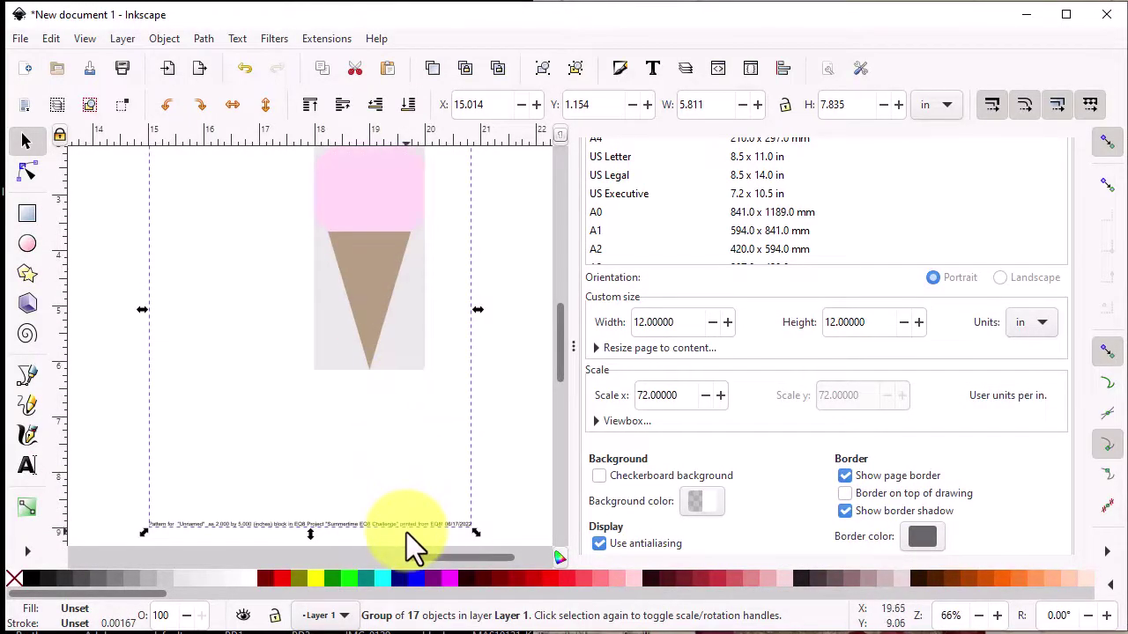
pyautogui.click(164, 38)
pyautogui.click(192, 210)
pyautogui.click(198, 216)
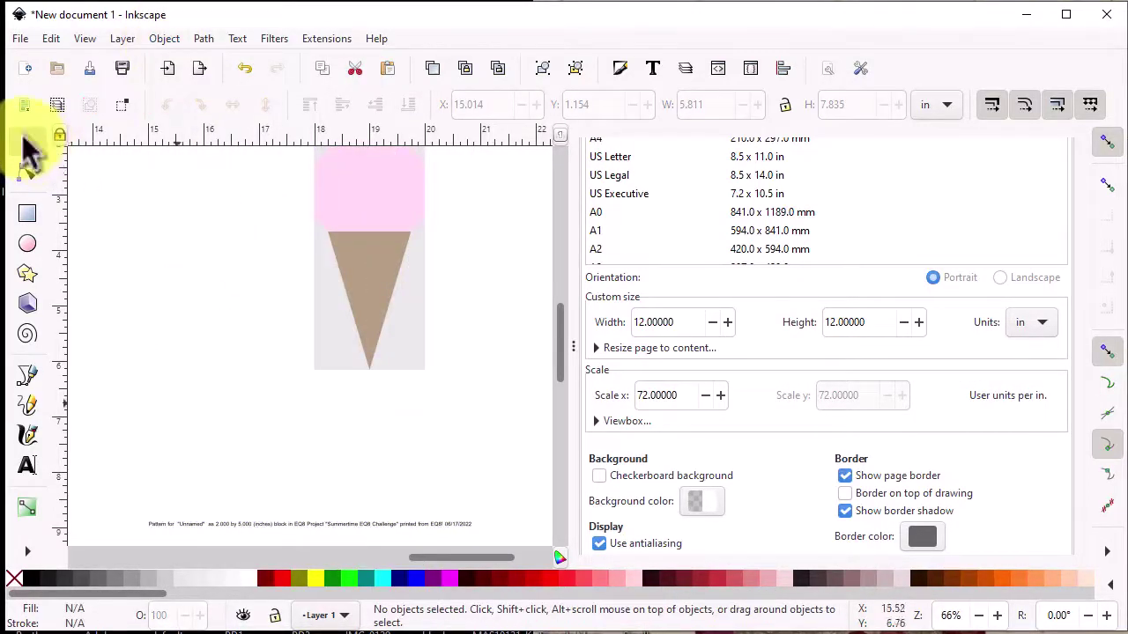
pyautogui.click(340, 526)
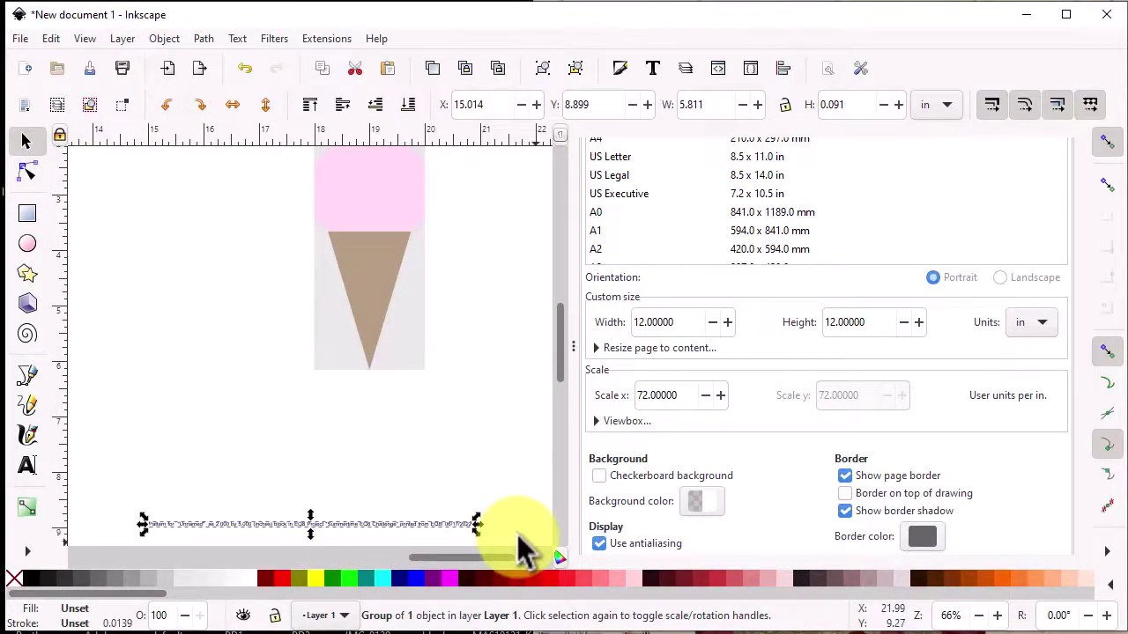
pyautogui.click(519, 536)
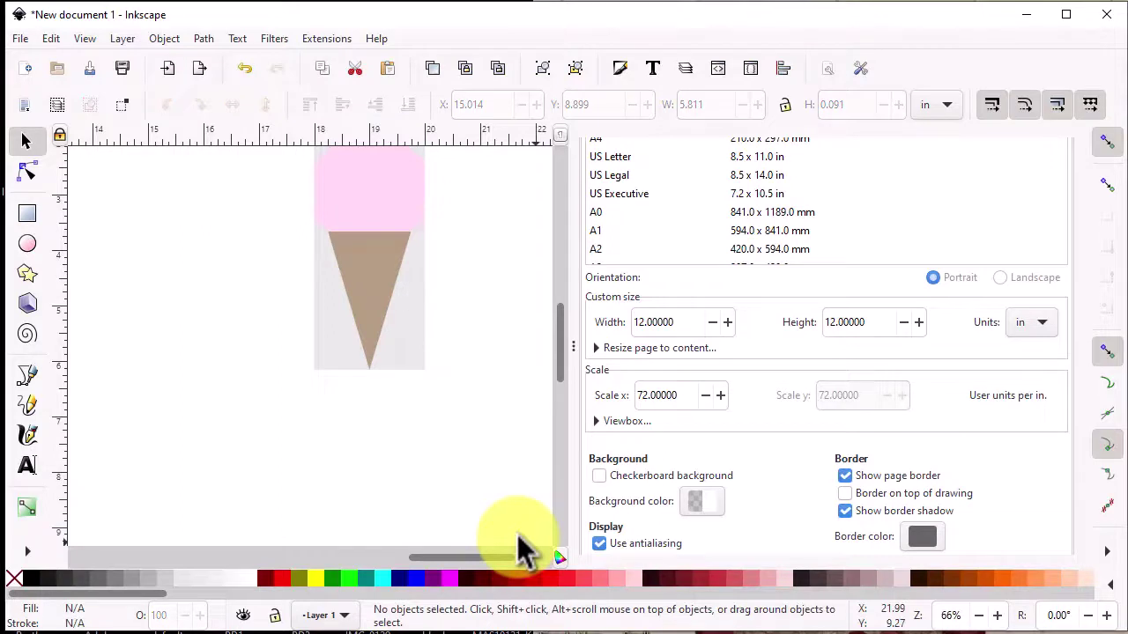
# Select all the ice cream cone pieces and give them a flat stroke colour of RGB 13, 0, 0
pyautogui.scroll(4, 405, 309)
pyautogui.moveTo(284, 219); pyautogui.dragTo(473, 534)
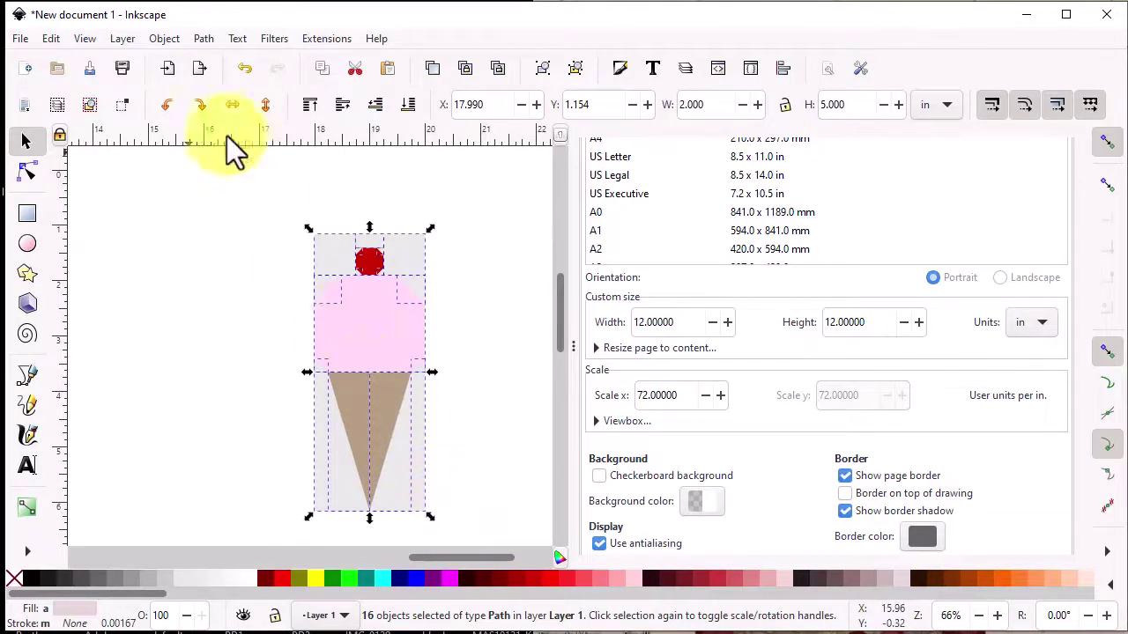
pyautogui.click(164, 38)
pyautogui.click(202, 79)
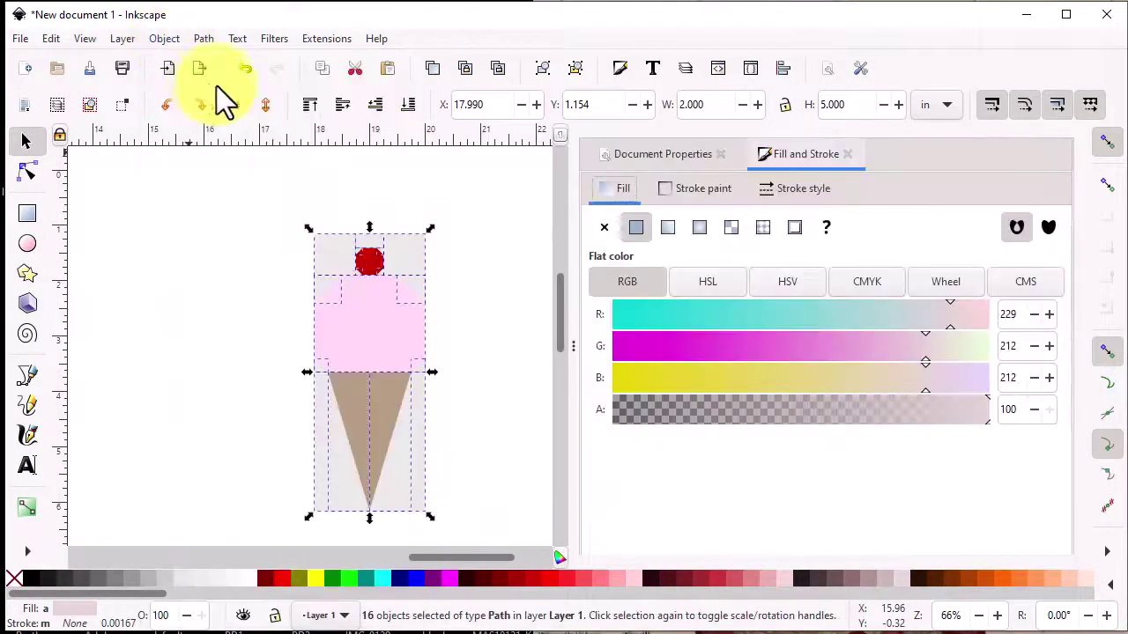
pyautogui.click(717, 193)
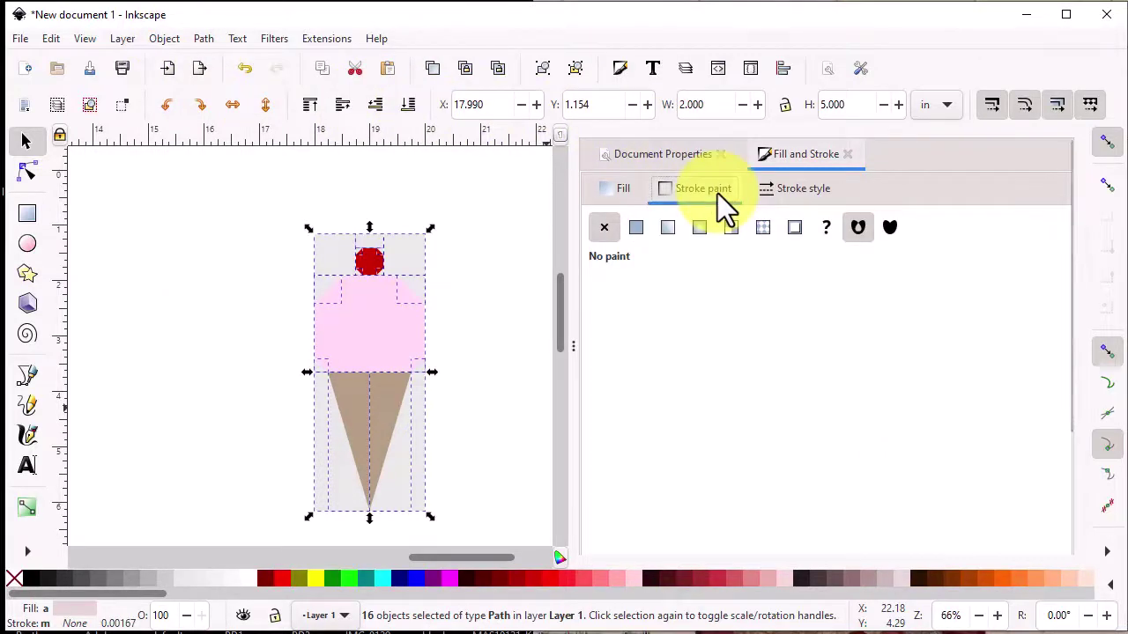
pyautogui.click(631, 230)
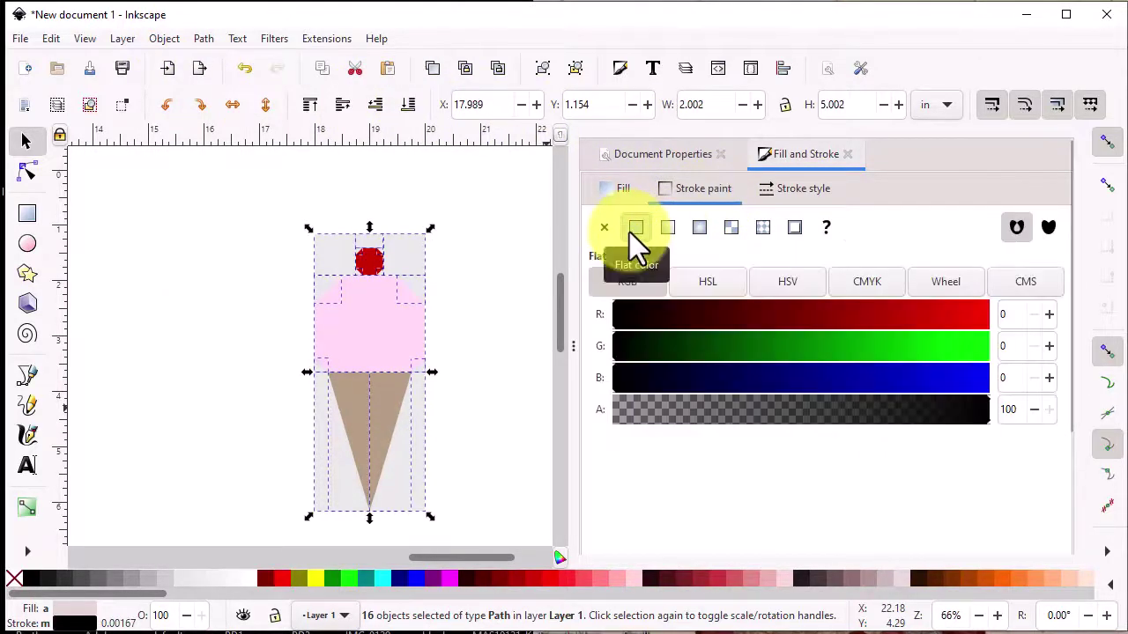
pyautogui.click(632, 315)
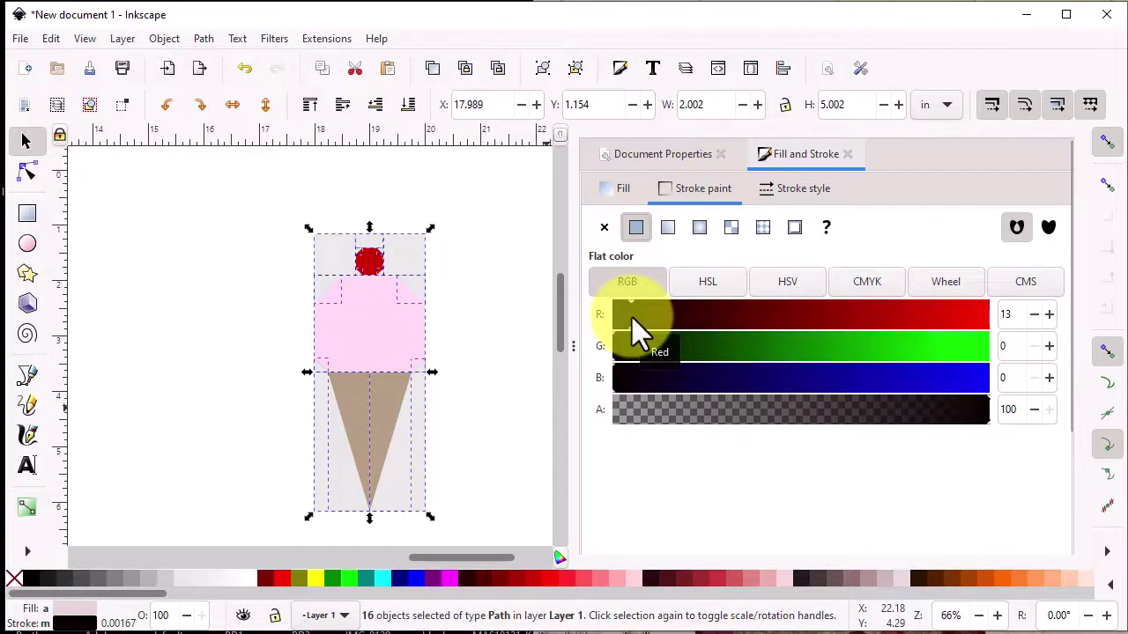
# Set the pieces' stroke width to 1 px with a solid line style and deselect them
pyautogui.click(802, 189)
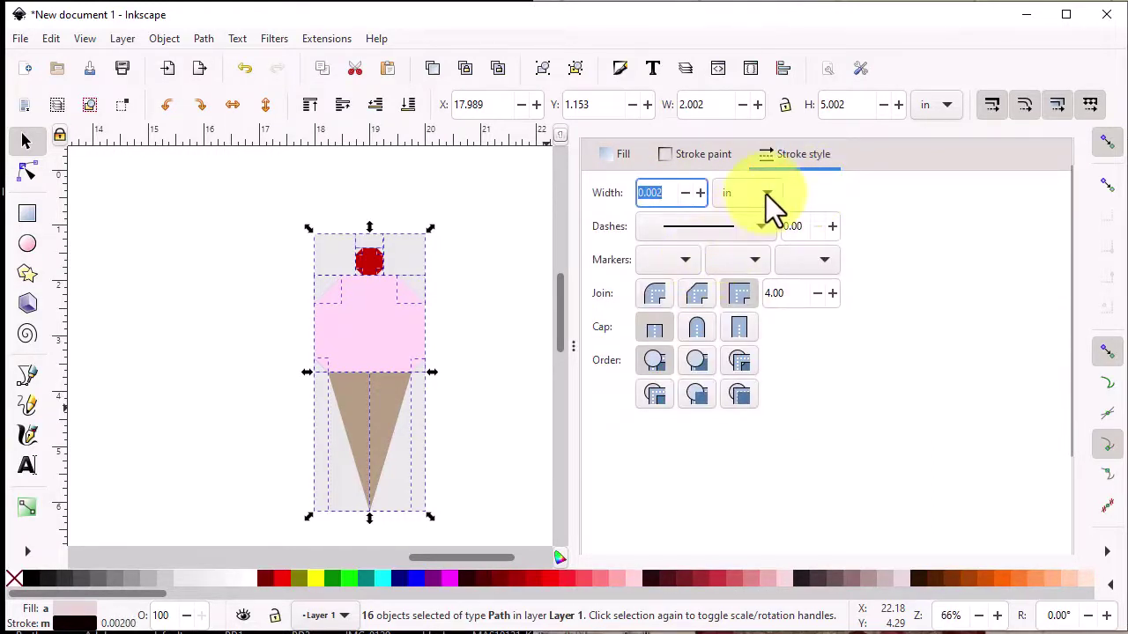
pyautogui.click(766, 194)
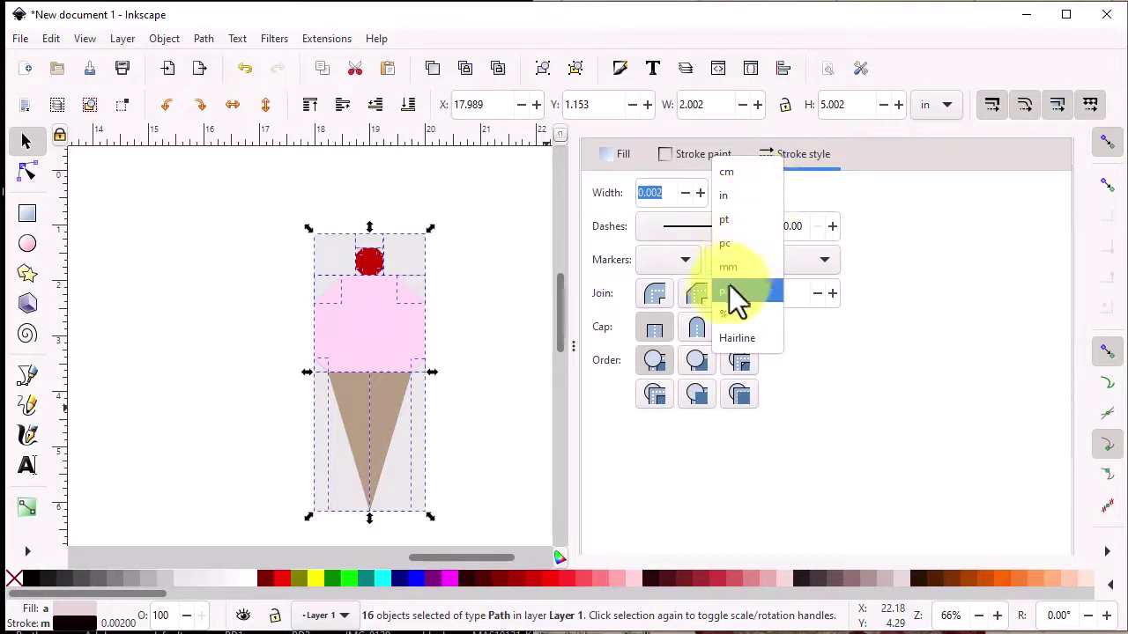
pyautogui.click(728, 287)
pyautogui.doubleClick(675, 193)
pyautogui.write('1')
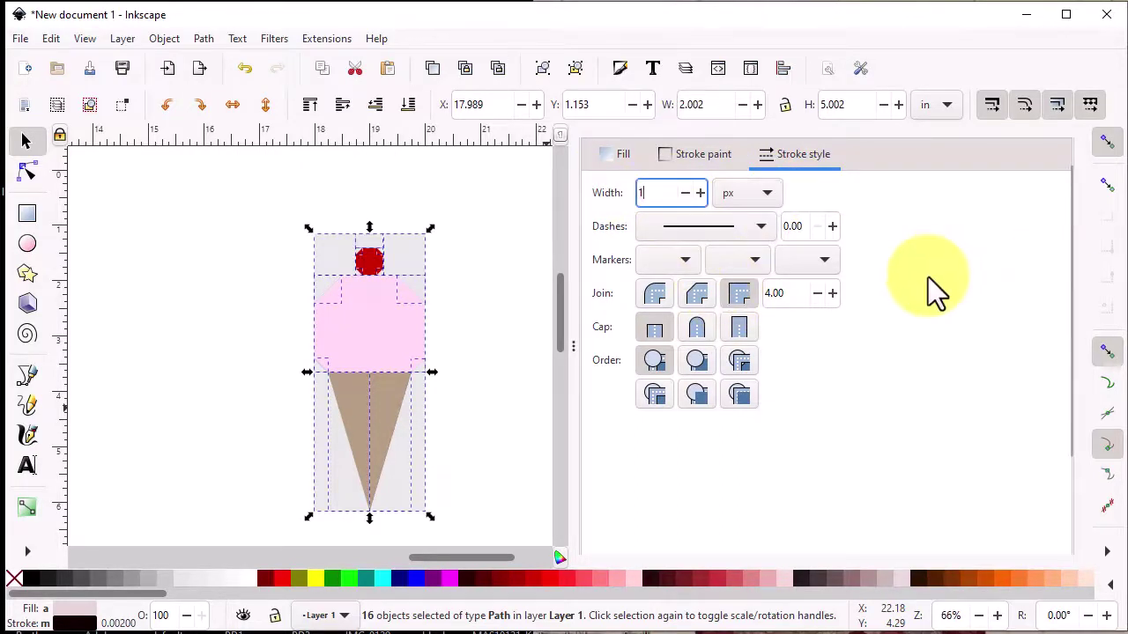
pyautogui.click(758, 227)
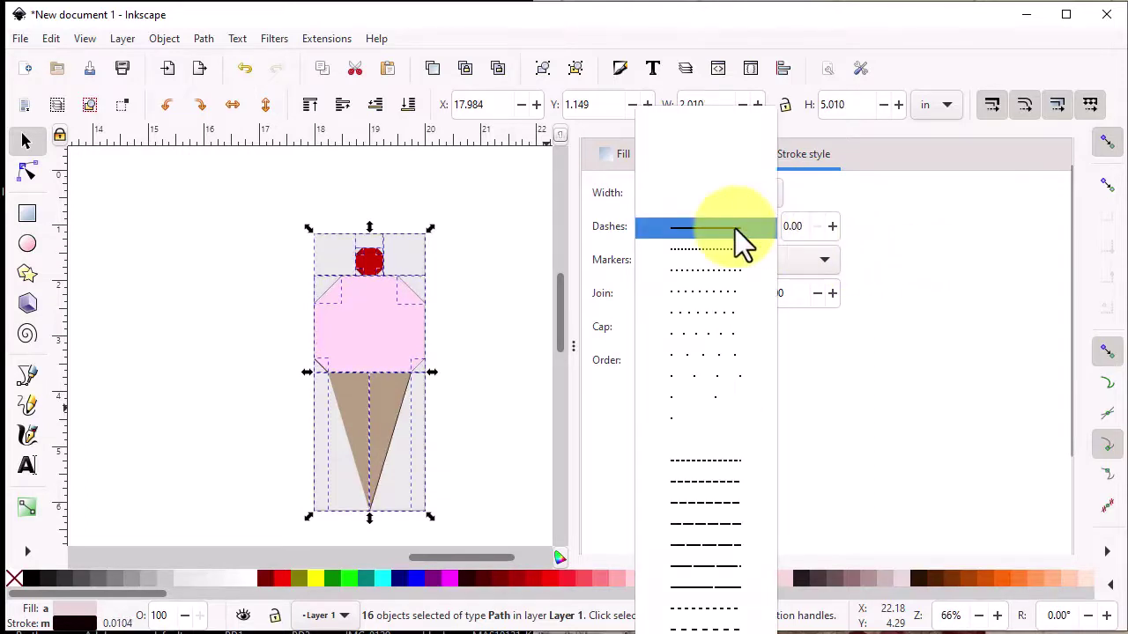
pyautogui.click(735, 229)
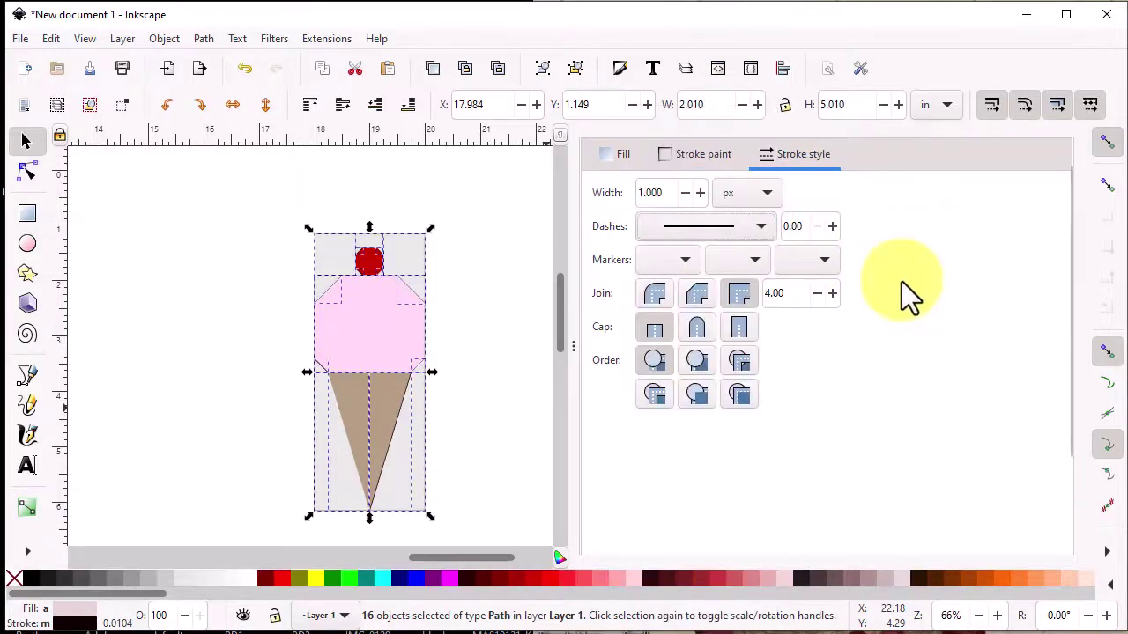
pyautogui.click(467, 330)
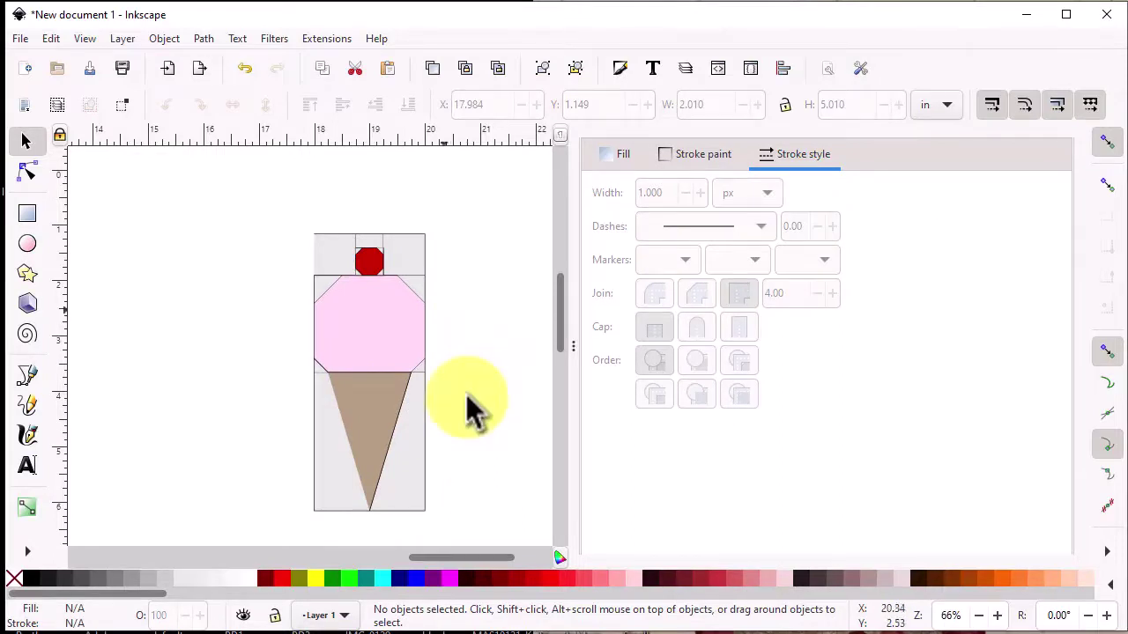
# Move the whole block aside, create a clone of all its pieces and place the clone beside the original
pyautogui.hscroll(-2, 494, 449)
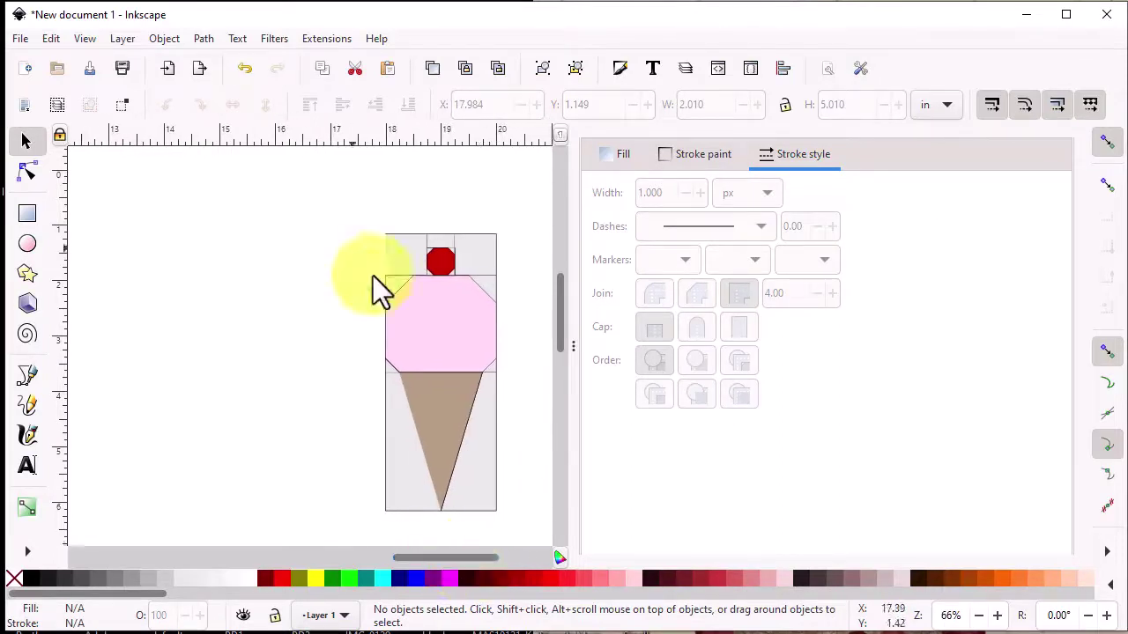
pyautogui.hotkey('ctrl', 'a')
pyautogui.moveTo(438, 353); pyautogui.dragTo(151, 302)
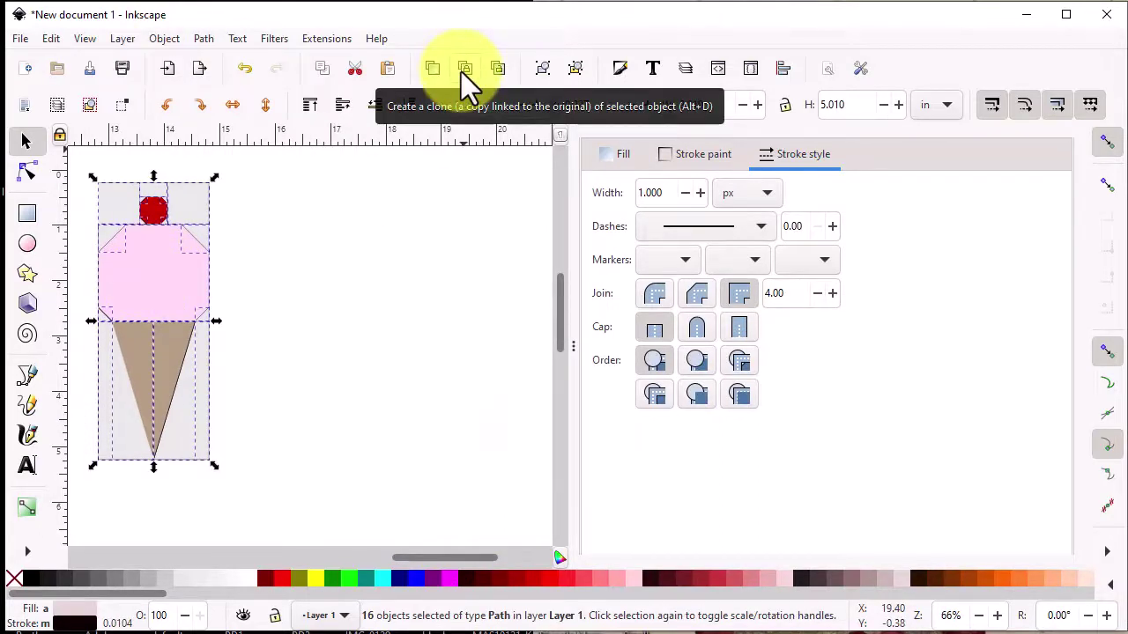
pyautogui.click(461, 72)
pyautogui.moveTo(184, 297); pyautogui.dragTo(411, 299)
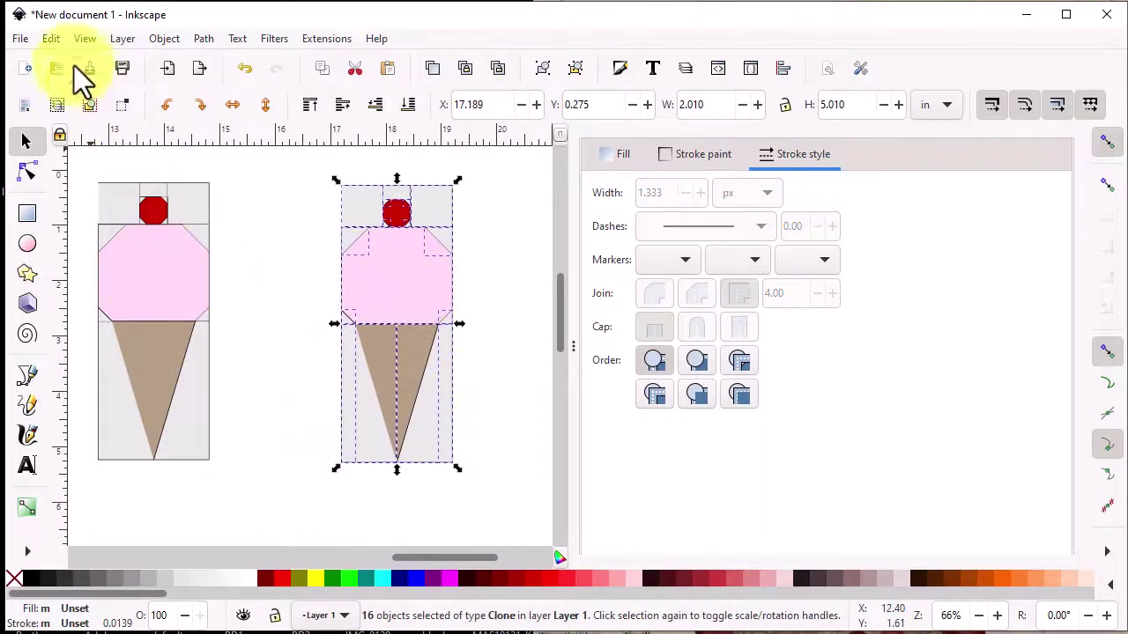
# Set the inset/outset distance to .375 in in the Steps behavior preferences
pyautogui.click(51, 39)
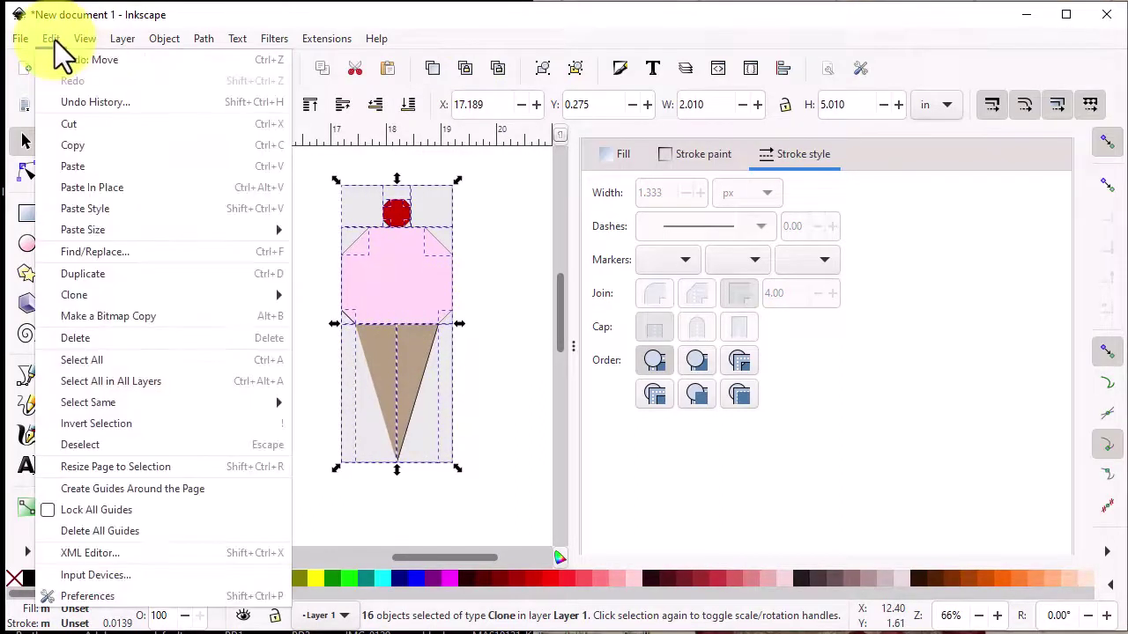
pyautogui.click(86, 602)
pyautogui.moveTo(723, 128); pyautogui.dragTo(433, 15)
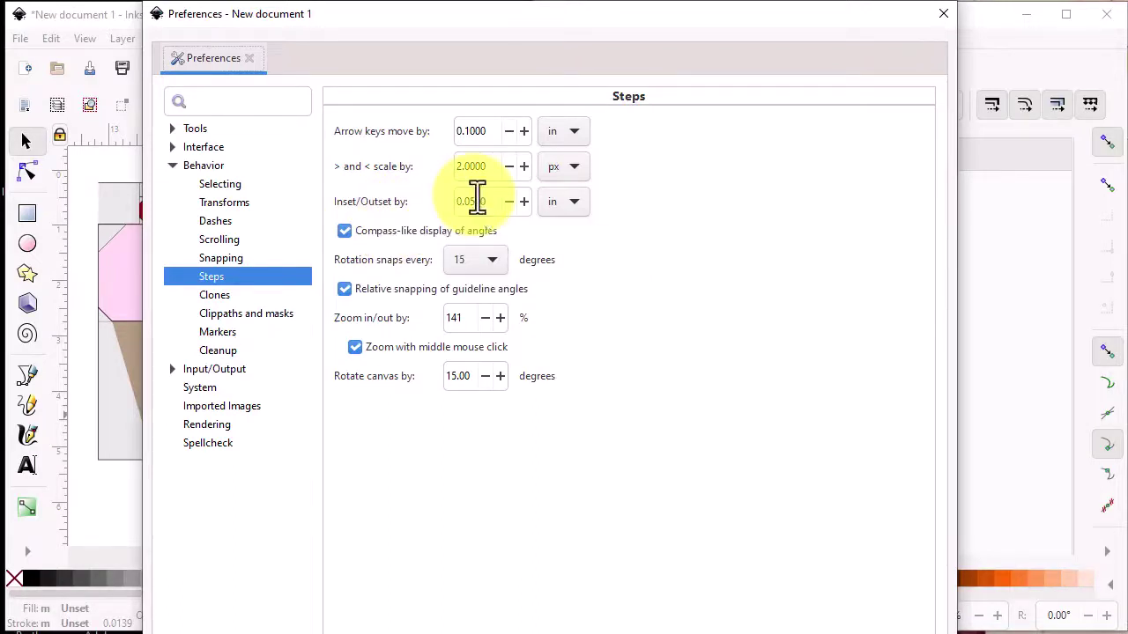
pyautogui.moveTo(494, 202); pyautogui.dragTo(436, 206)
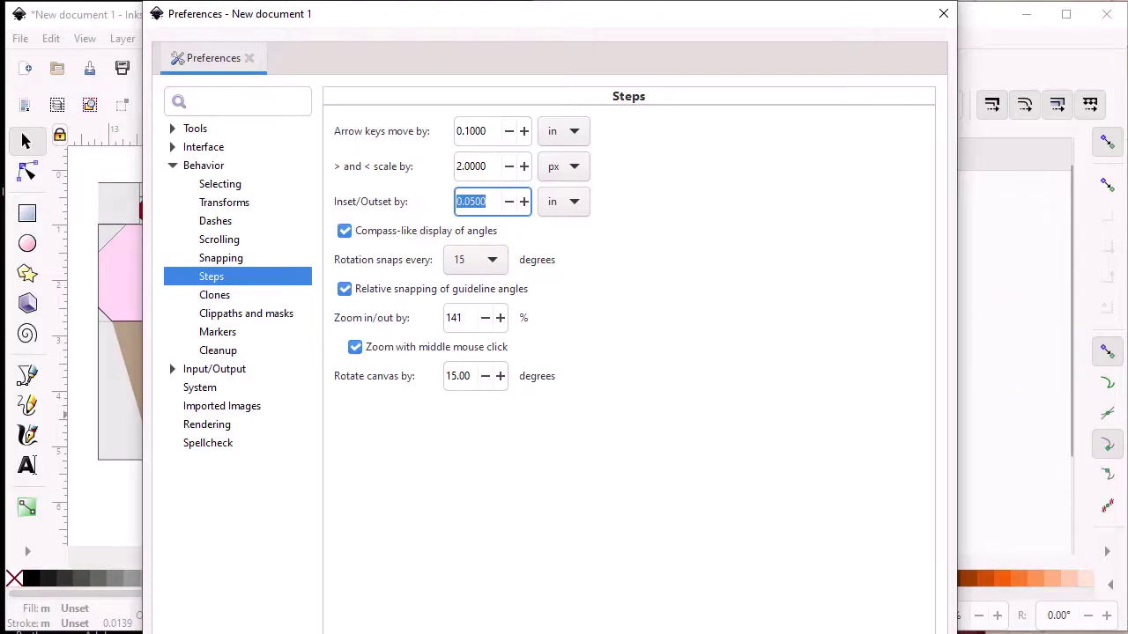
pyautogui.write('.375')
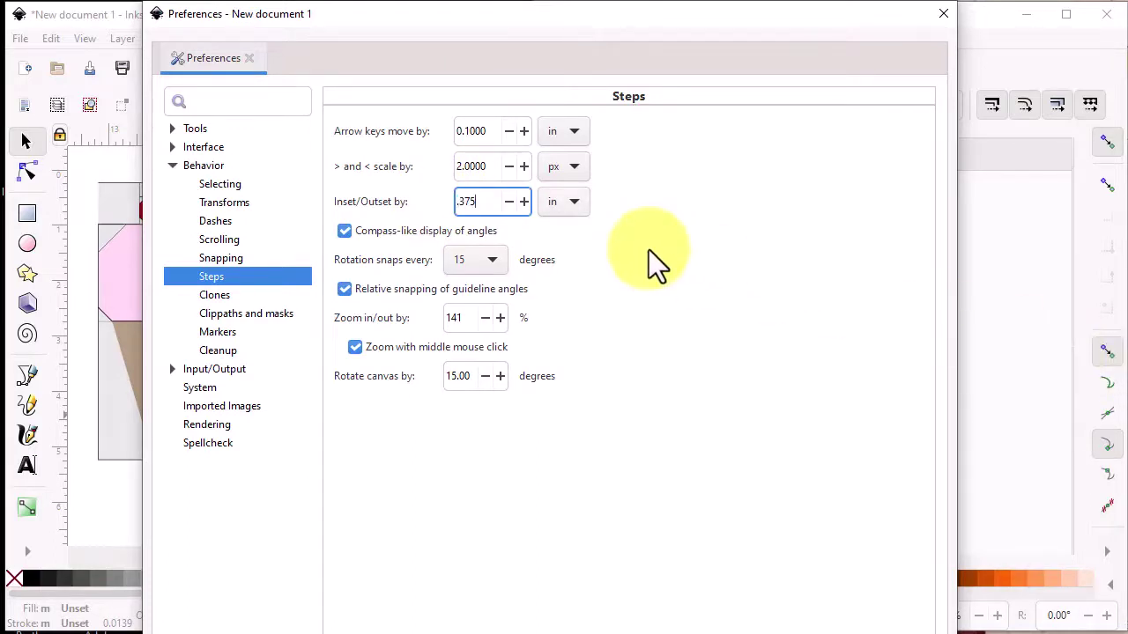
pyautogui.click(943, 13)
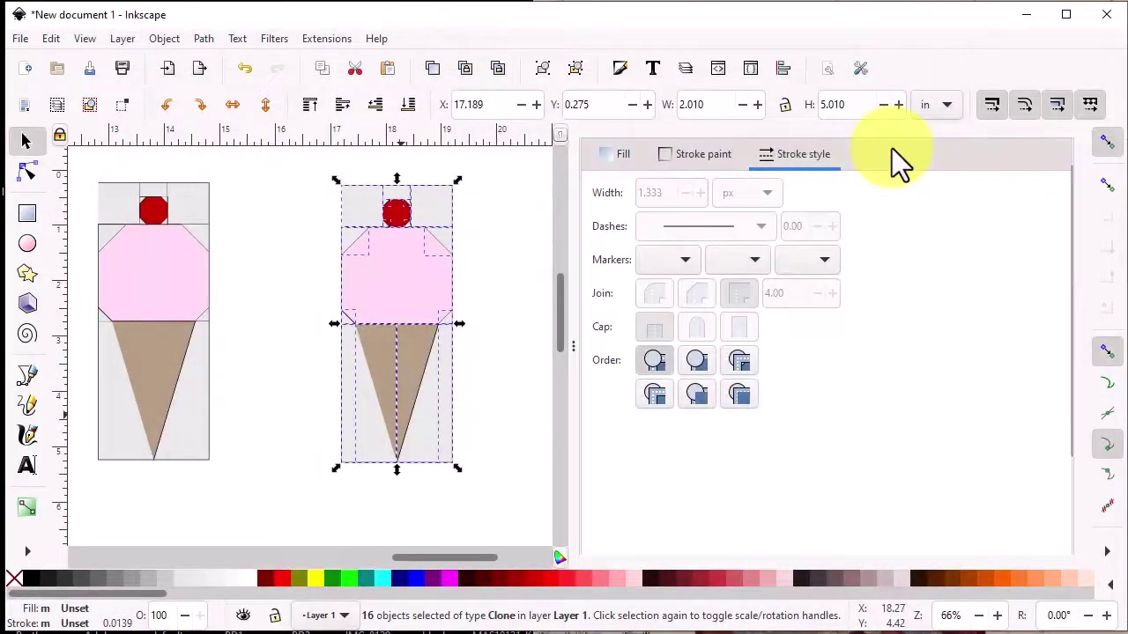
# Widen the canvas by closing the fill and stroke settings, and outset all the cloned block pieces
pyautogui.click(725, 156)
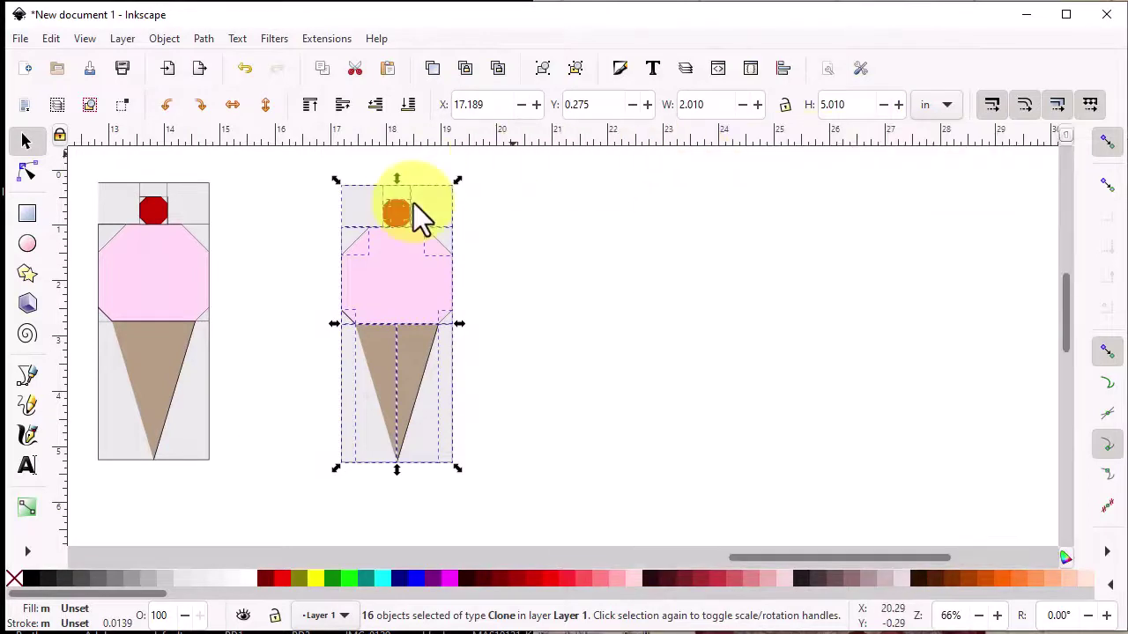
pyautogui.click(165, 39)
pyautogui.click(169, 39)
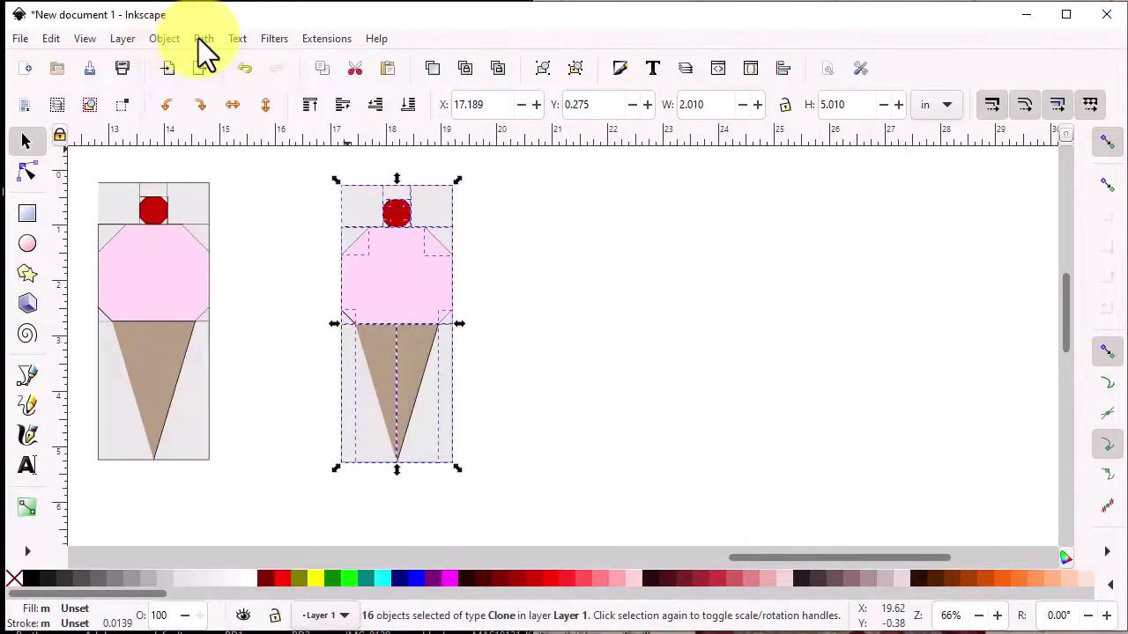
pyautogui.click(201, 39)
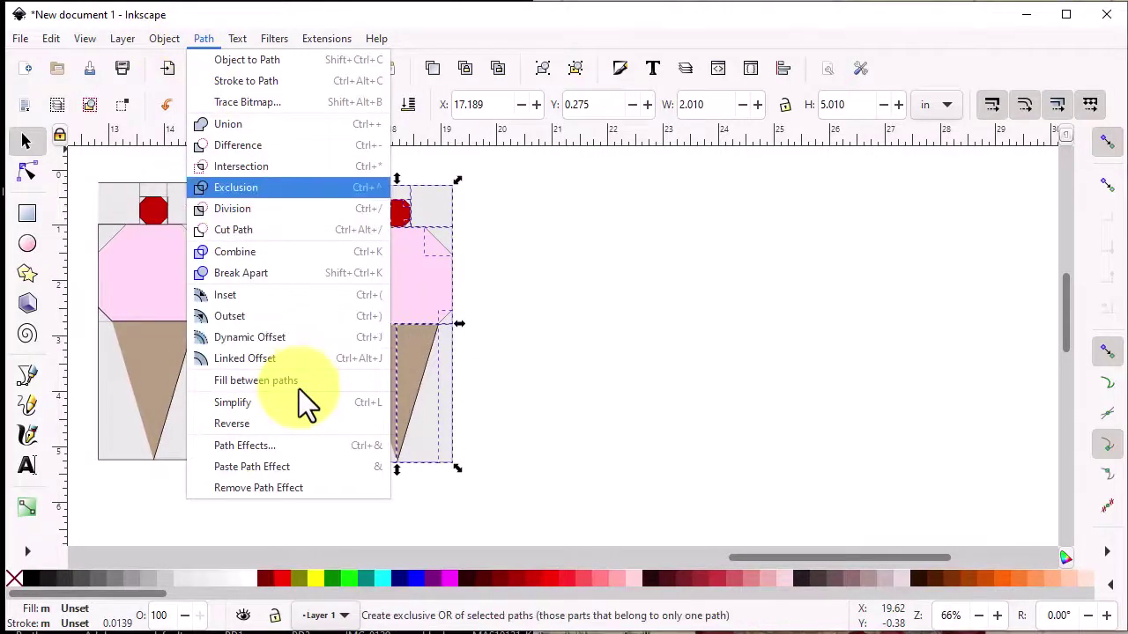
pyautogui.click(240, 314)
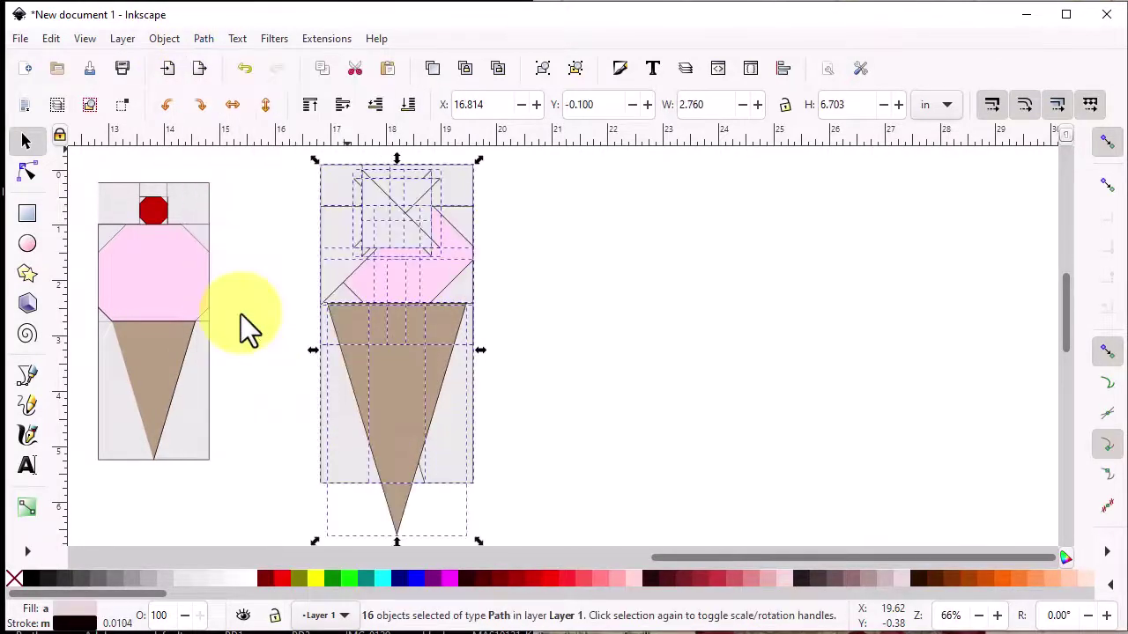
# Pull the outset cone, side, scoop, cherry and triangle pieces apart so the shapes spread out beside the original block
pyautogui.click(286, 307)
pyautogui.moveTo(451, 419); pyautogui.dragTo(700, 394)
pyautogui.moveTo(426, 395); pyautogui.dragTo(596, 294)
pyautogui.moveTo(353, 414); pyautogui.dragTo(438, 490)
pyautogui.moveTo(408, 304); pyautogui.dragTo(893, 260)
pyautogui.moveTo(396, 203); pyautogui.dragTo(855, 401)
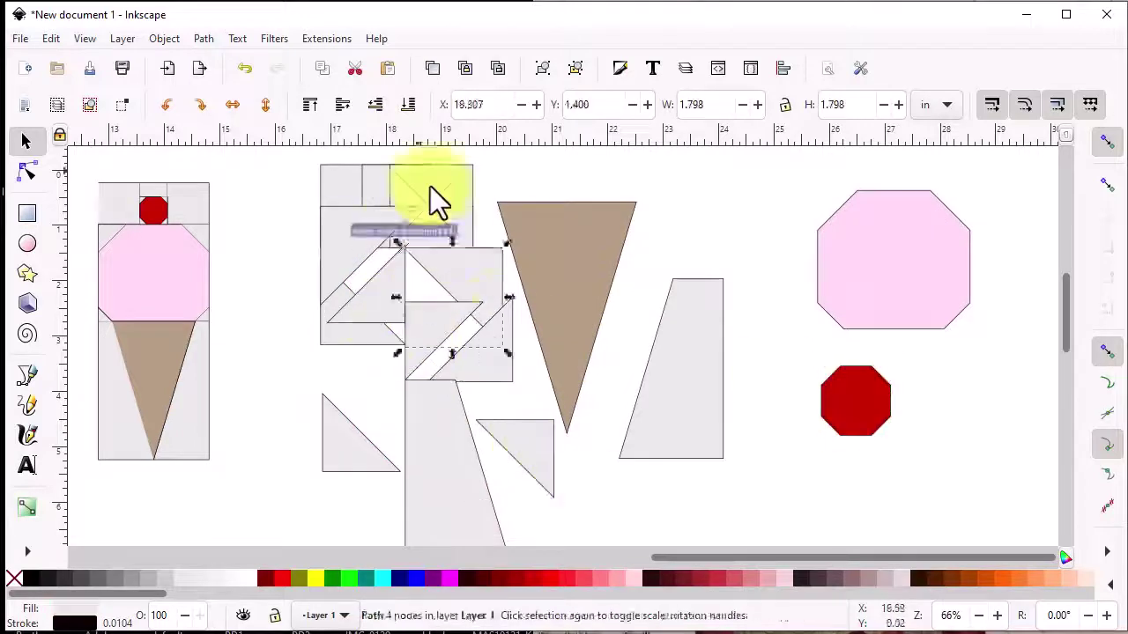
pyautogui.moveTo(454, 335); pyautogui.dragTo(355, 484)
# Ungroup the spread-out oversized pieces and delete the original ice cream cone block
pyautogui.moveTo(236, 157); pyautogui.dragTo(1052, 315)
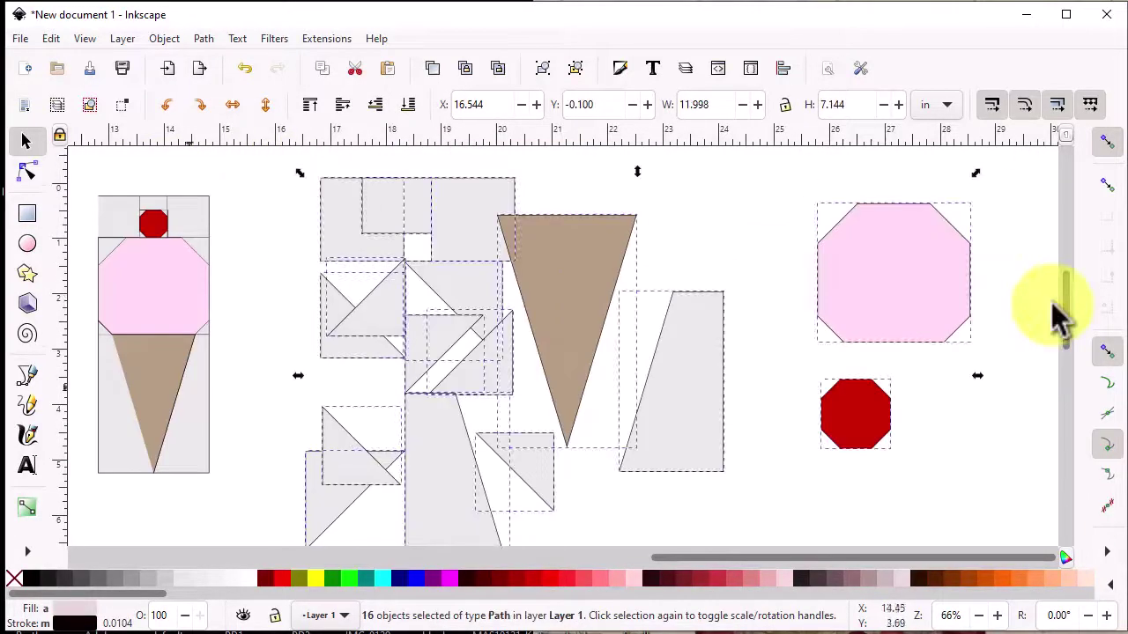
pyautogui.click(164, 38)
pyautogui.click(248, 202)
pyautogui.moveTo(80, 181); pyautogui.dragTo(245, 509)
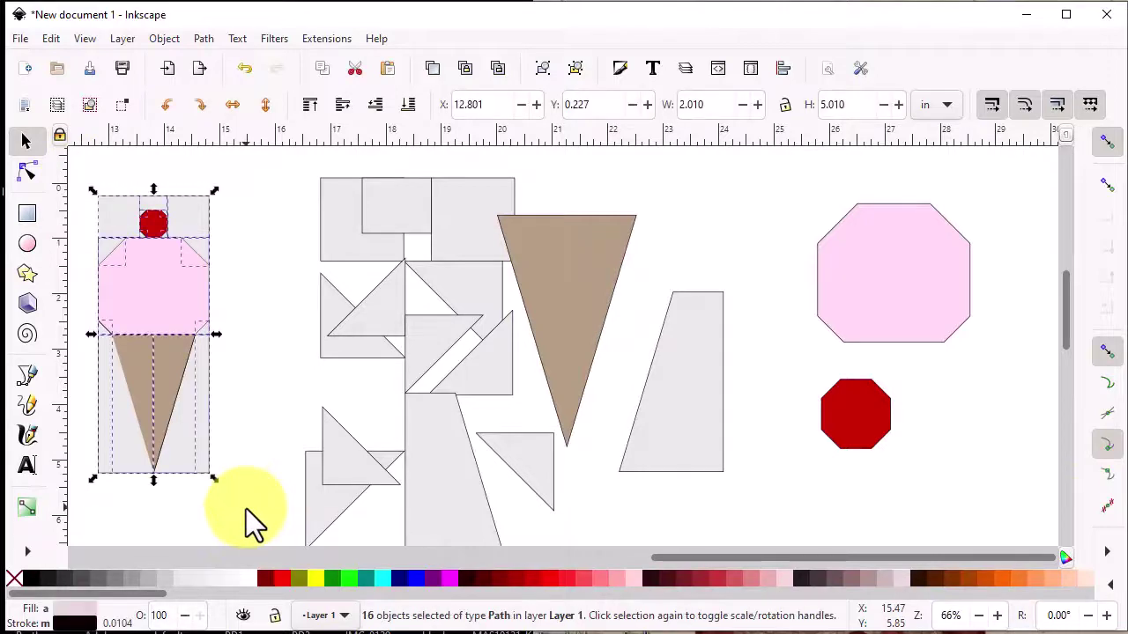
pyautogui.press('Delete')
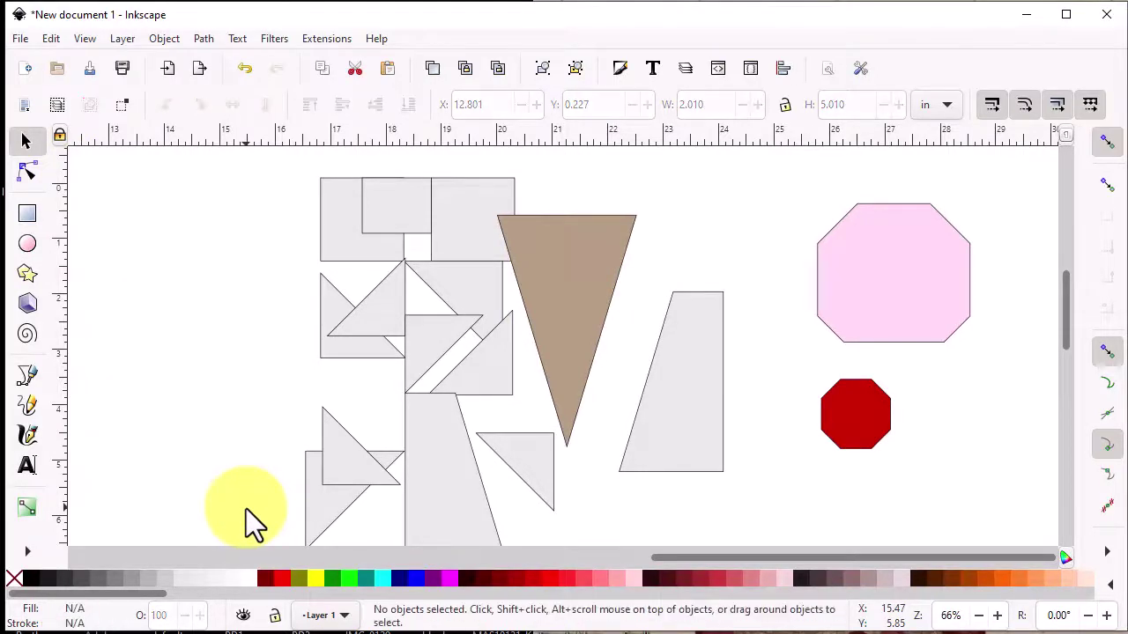
pyautogui.scroll(-2, 563, 503)
pyautogui.scroll(2, 564, 503)
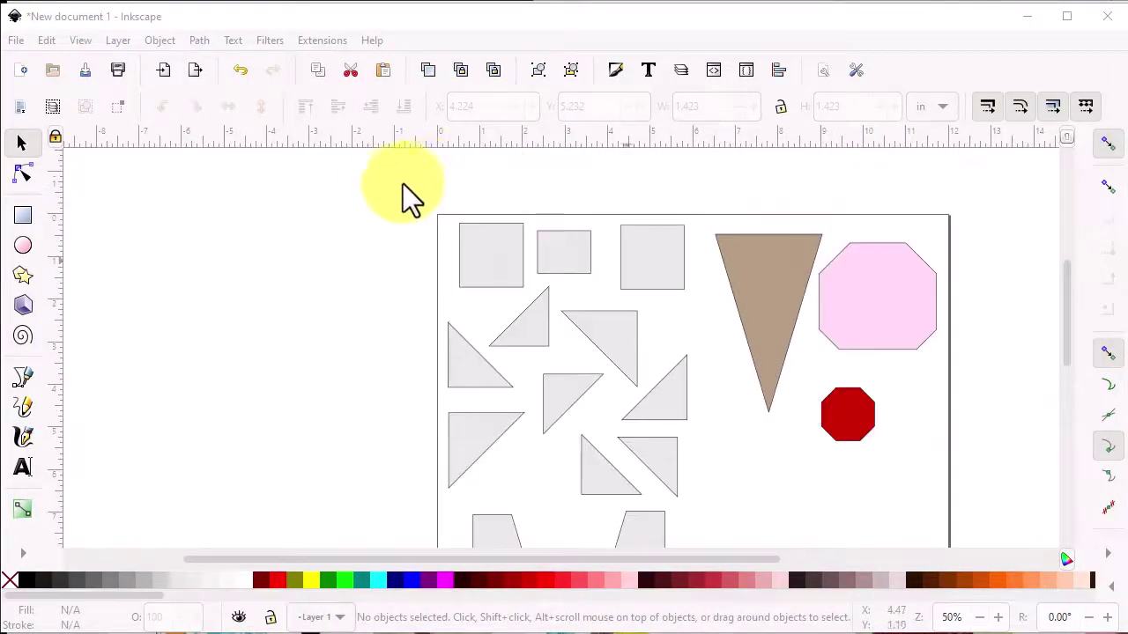
# Select all the oversized template pieces arranged on the page and group them
pyautogui.moveTo(379, 191); pyautogui.dragTo(1038, 225)
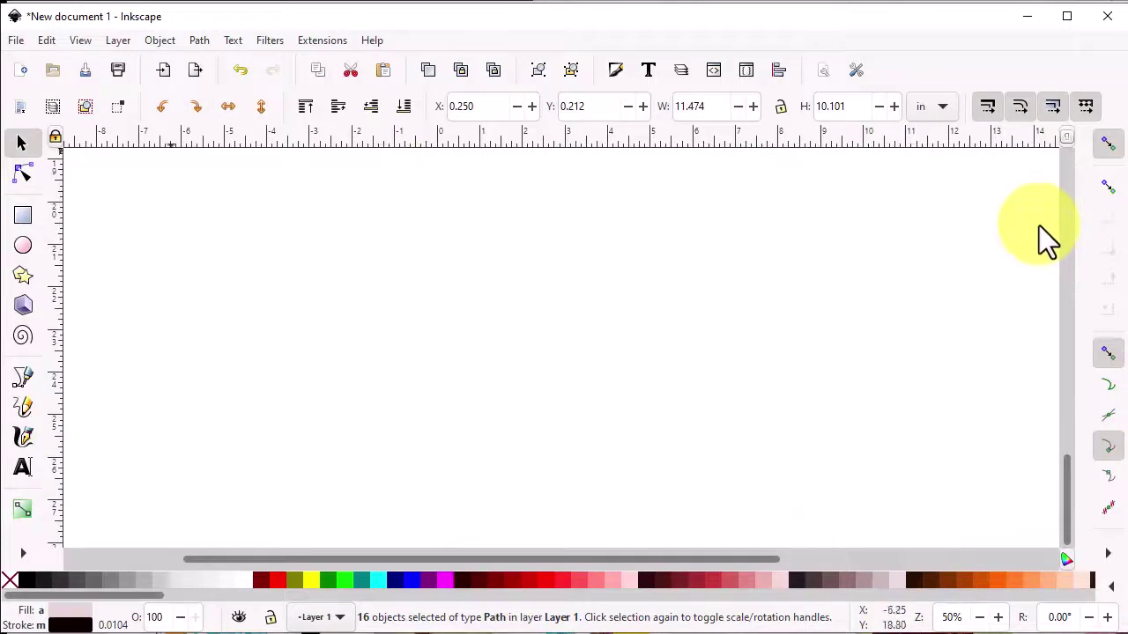
pyautogui.moveTo(1065, 490); pyautogui.dragTo(1078, 262)
pyautogui.click(167, 42)
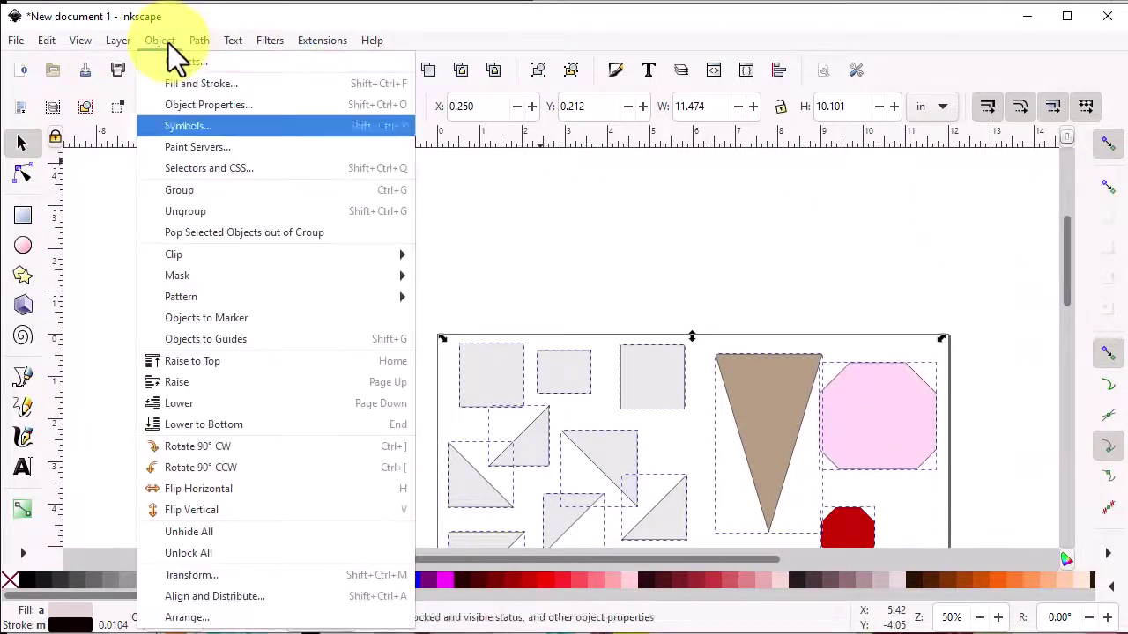
pyautogui.click(187, 190)
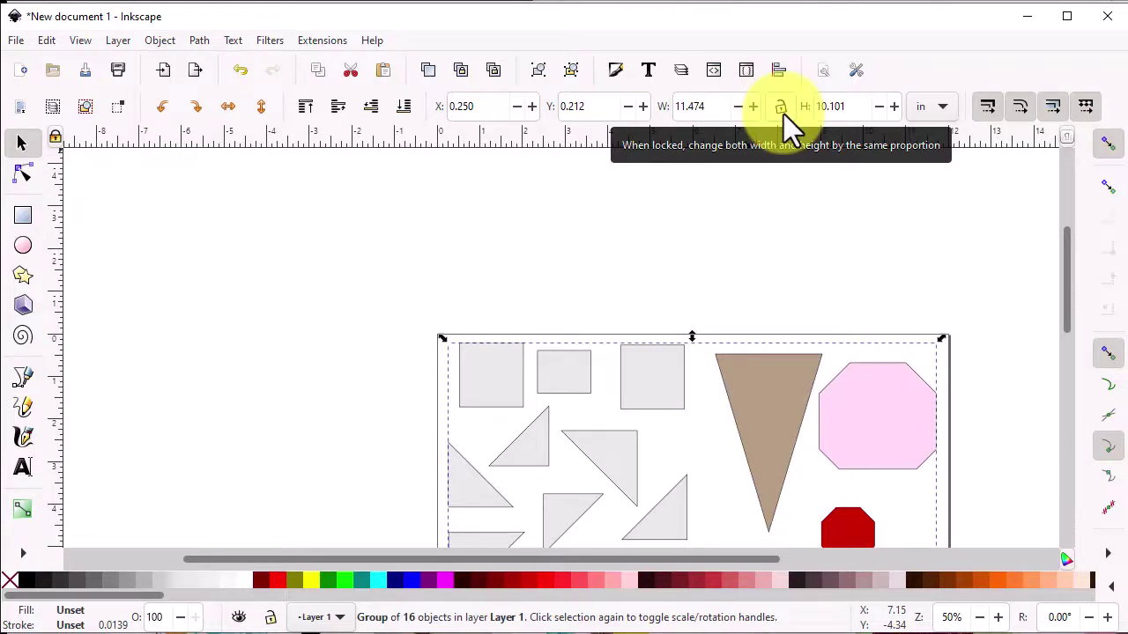
# Save the drawing as an Inkscape SVG named "Ice Cream Cone Oversized Templates svg" in the Summertime EQ8 Challenge folder
pyautogui.click(16, 41)
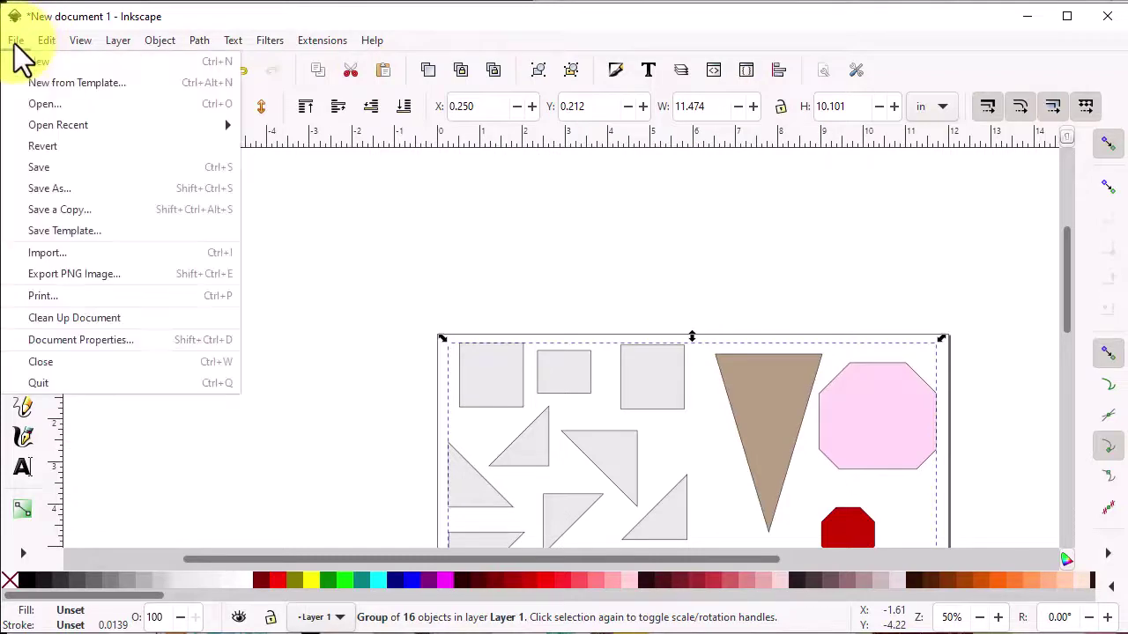
pyautogui.click(50, 190)
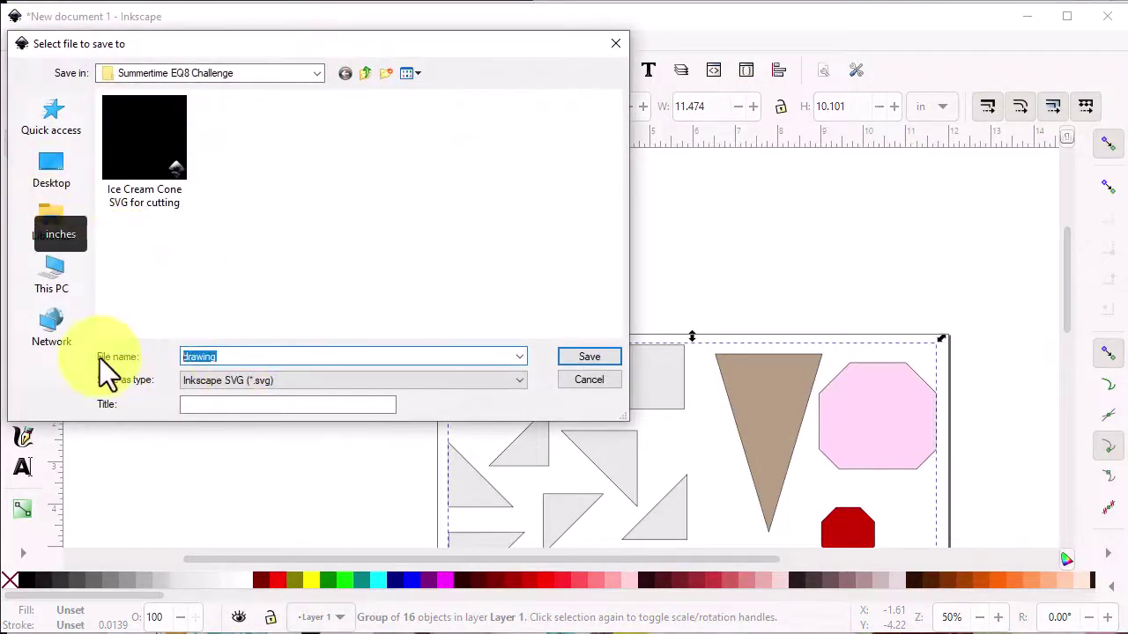
pyautogui.write('Ice Cream C')
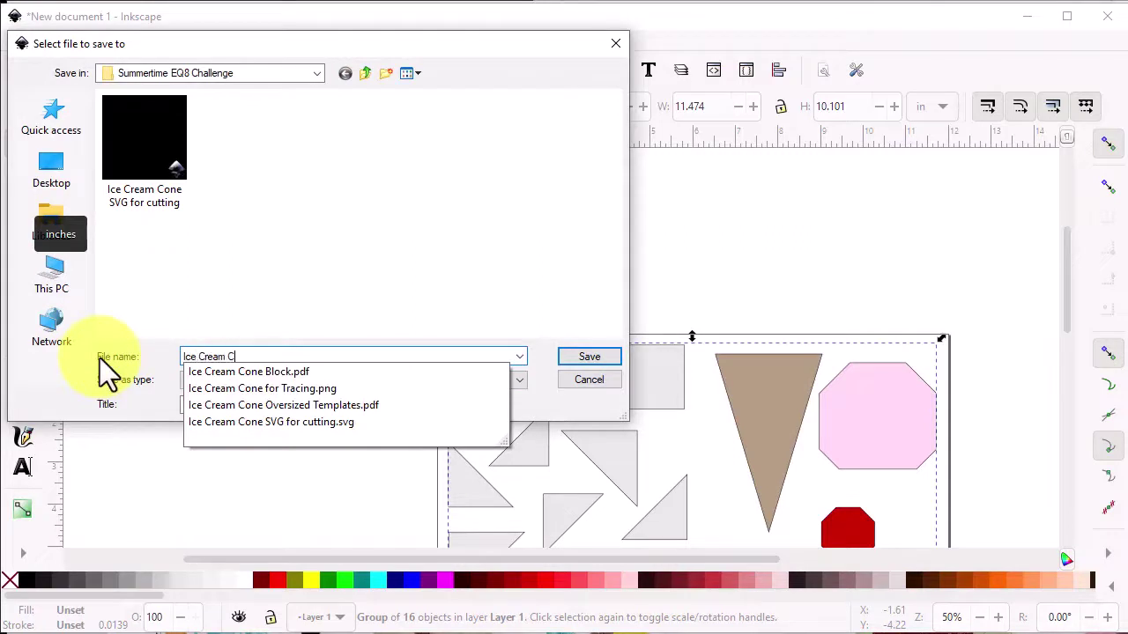
pyautogui.write('one Oversized Templates sf')
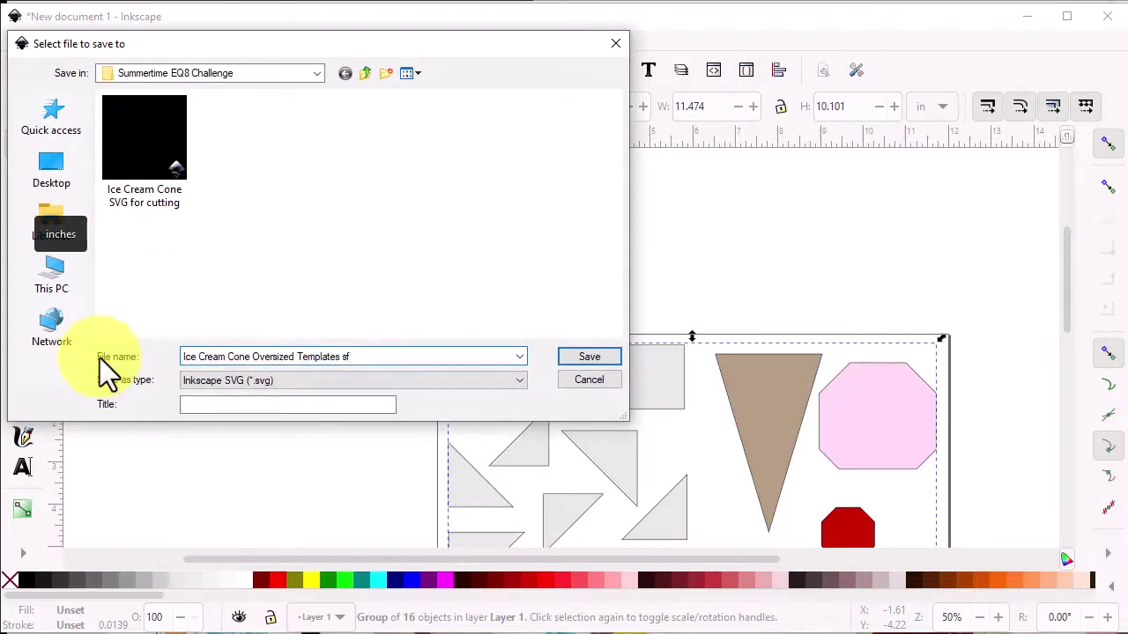
pyautogui.press('BackSpace')
pyautogui.write('vg')
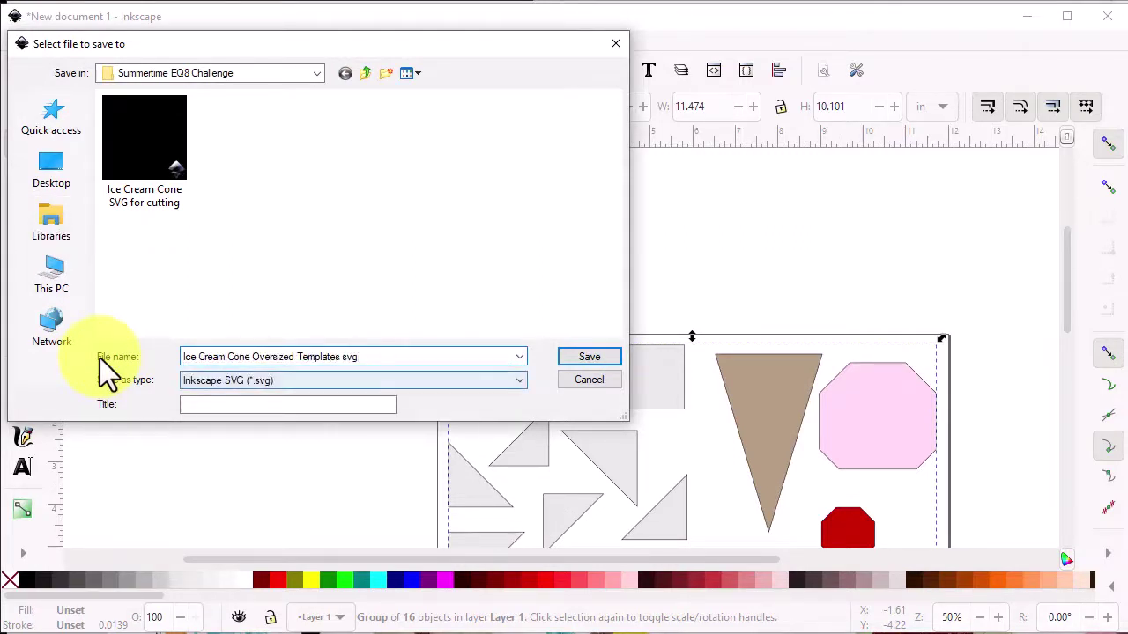
pyautogui.click(590, 357)
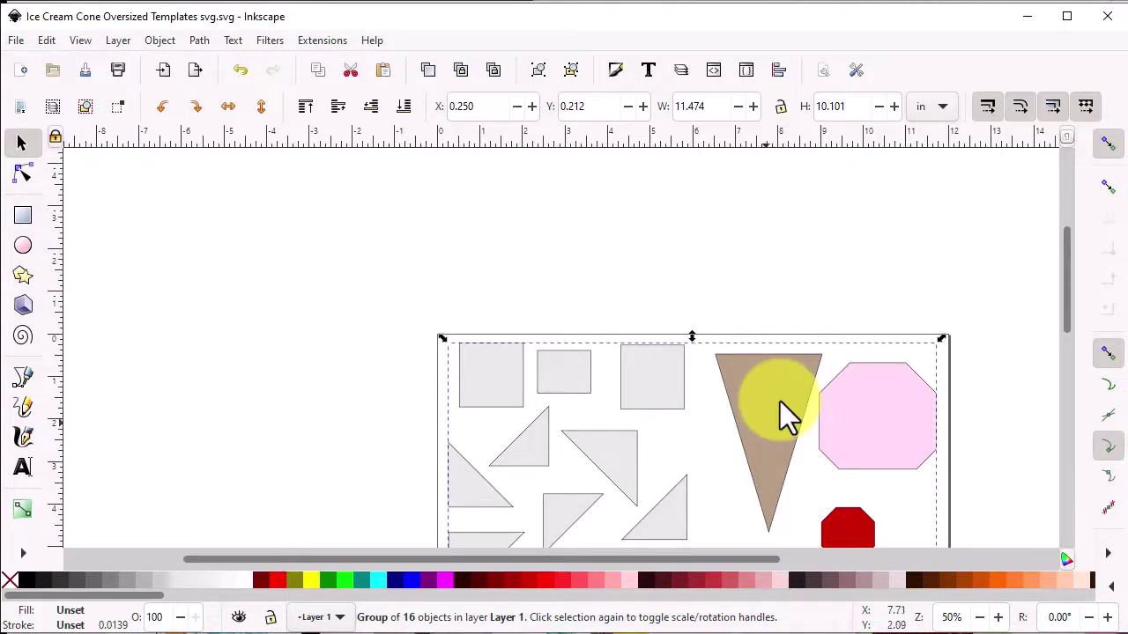
# Create a new document and import page 2 of Ice Cream Cone Oversized Templates.pdf using internal import
pyautogui.click(16, 44)
pyautogui.click(45, 67)
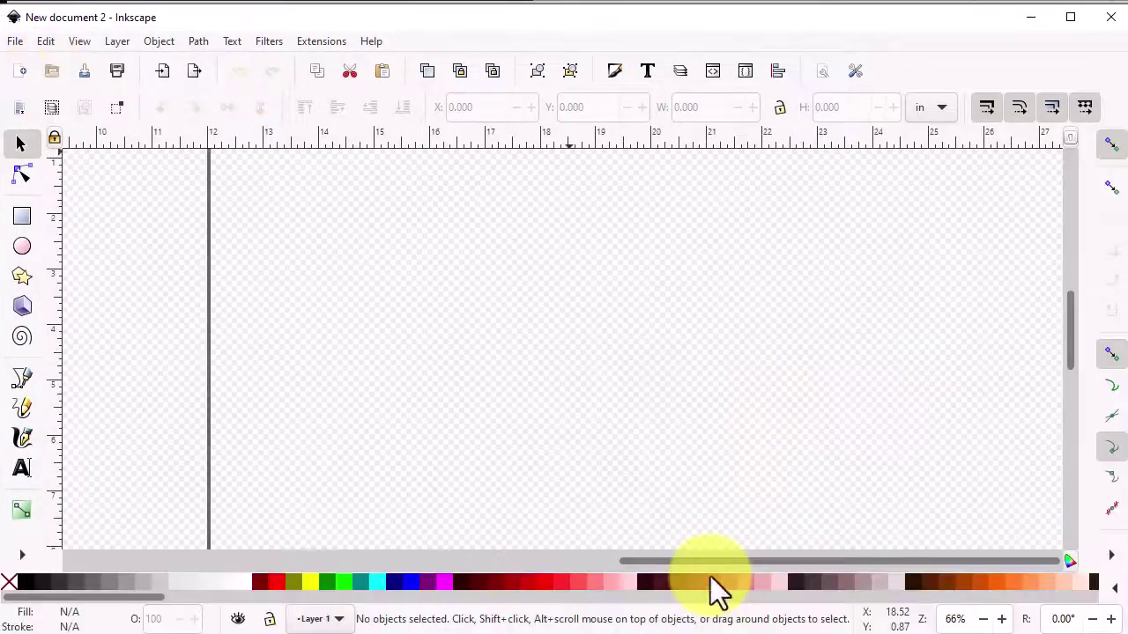
pyautogui.click(15, 42)
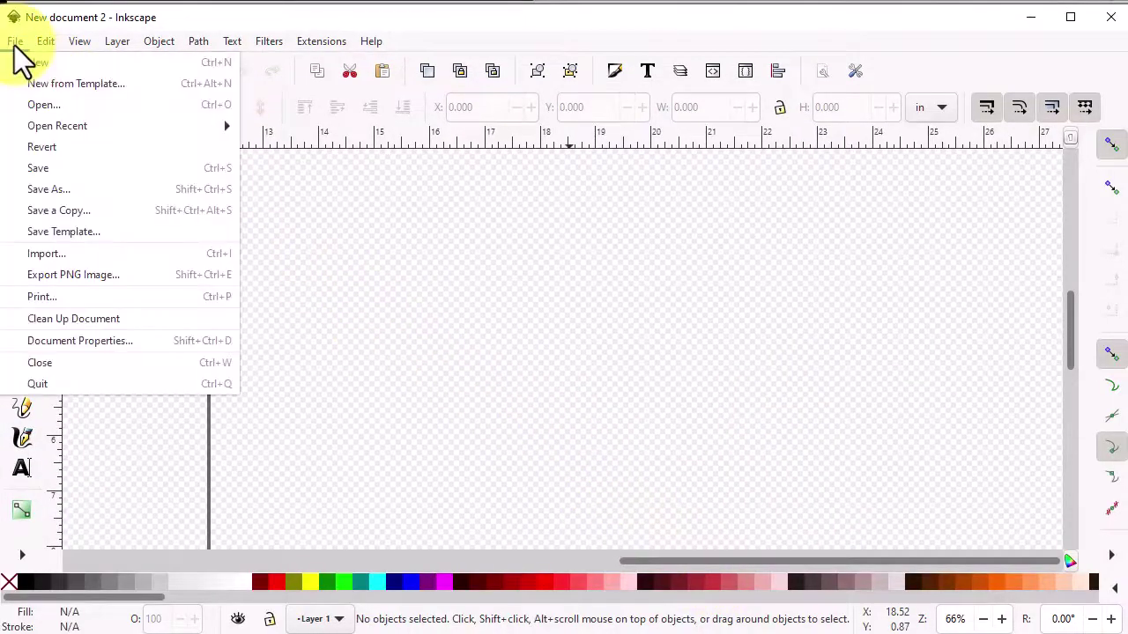
pyautogui.press('Down')
pyautogui.press('Down')
pyautogui.press('Down')
pyautogui.press('Down')
pyautogui.press('Down')
pyautogui.press('Down')
pyautogui.press('Down')
pyautogui.click(53, 254)
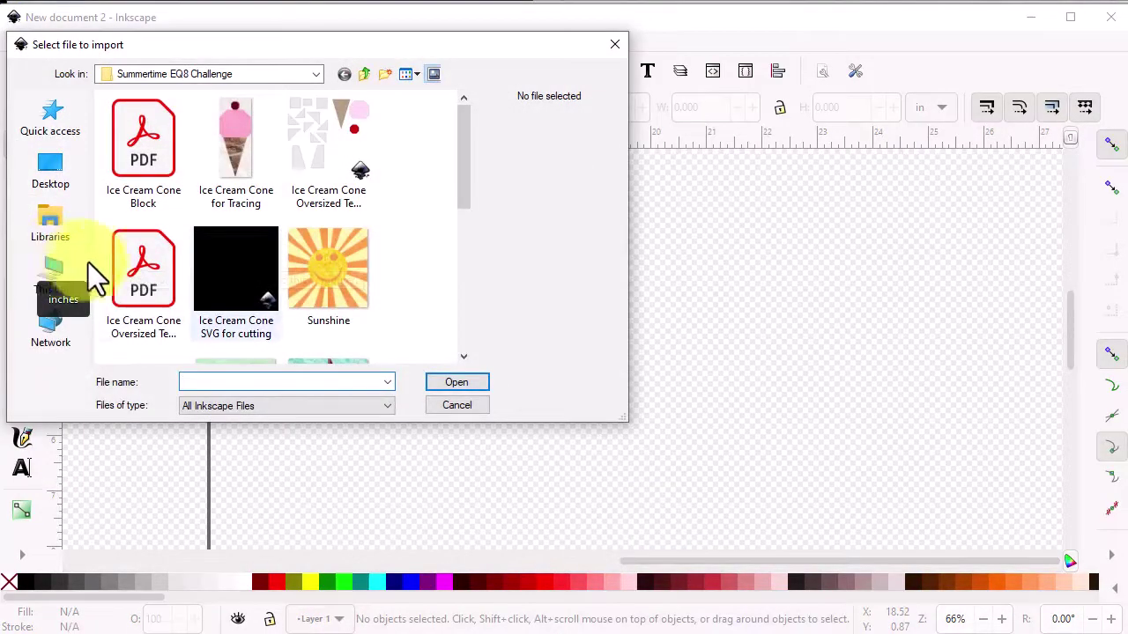
pyautogui.click(148, 271)
pyautogui.click(456, 383)
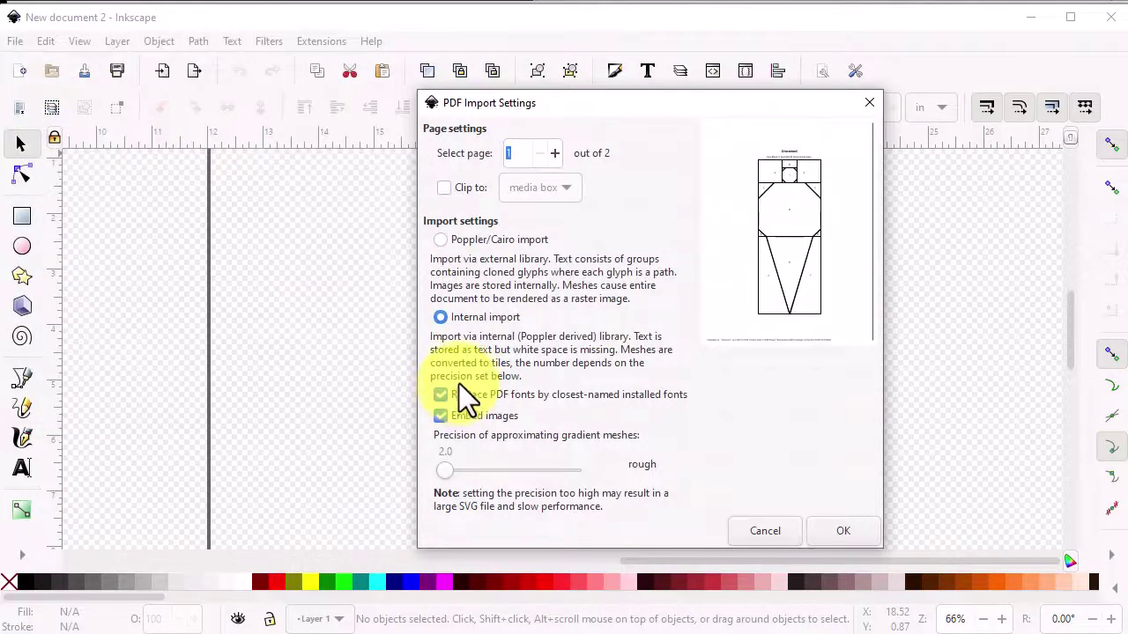
pyautogui.click(554, 153)
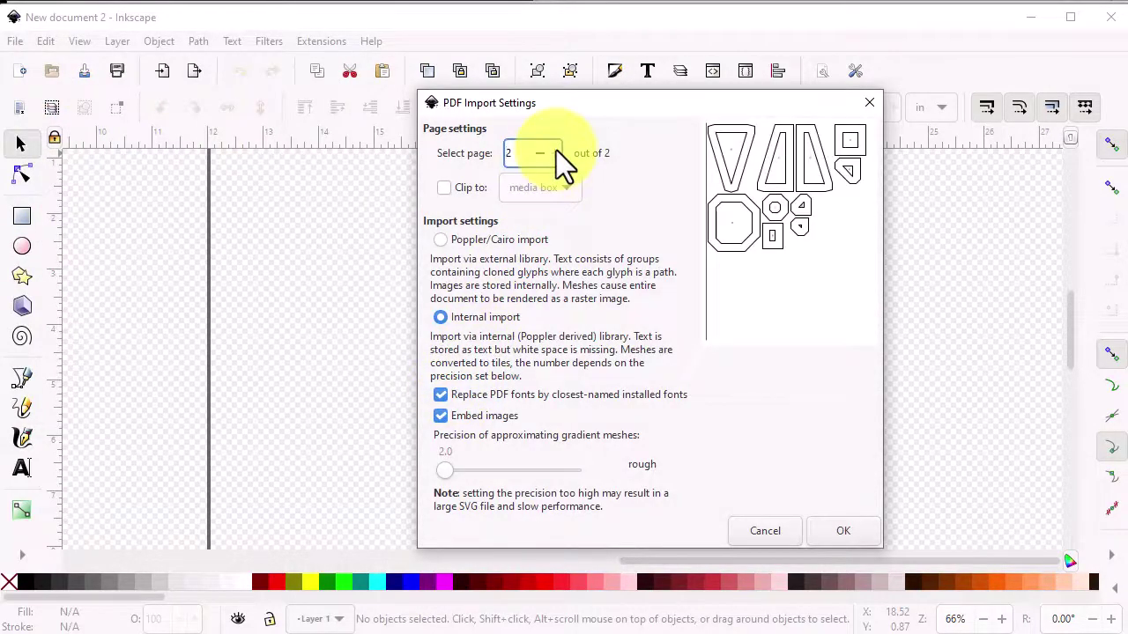
pyautogui.click(843, 531)
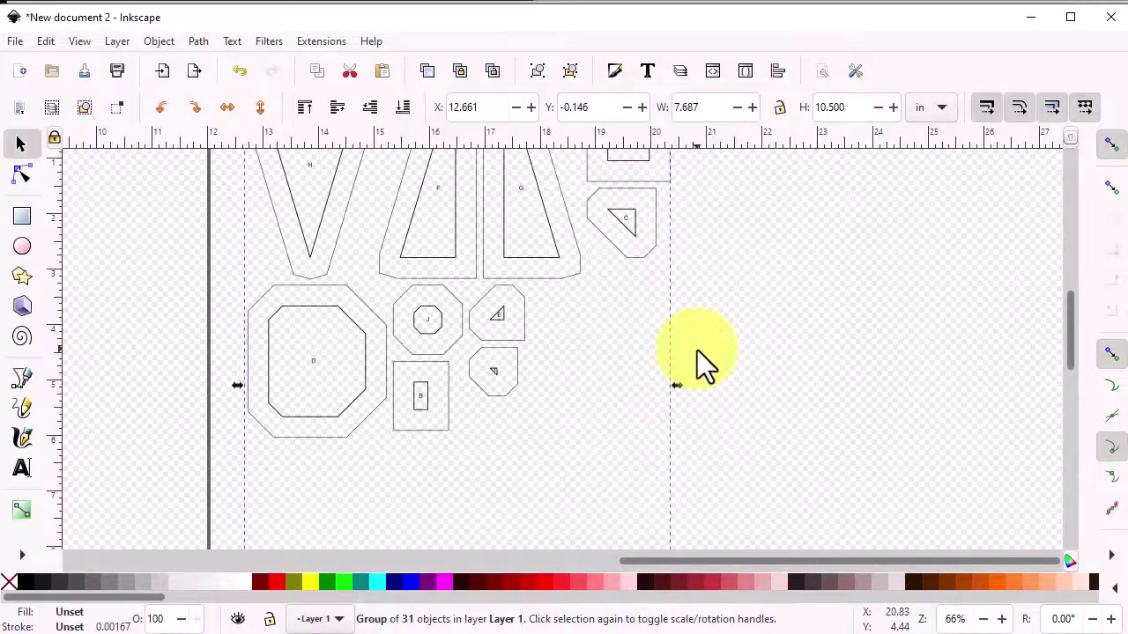
# Move the imported template group onto the page and ungroup it
pyautogui.moveTo(1070, 339); pyautogui.dragTo(1073, 317)
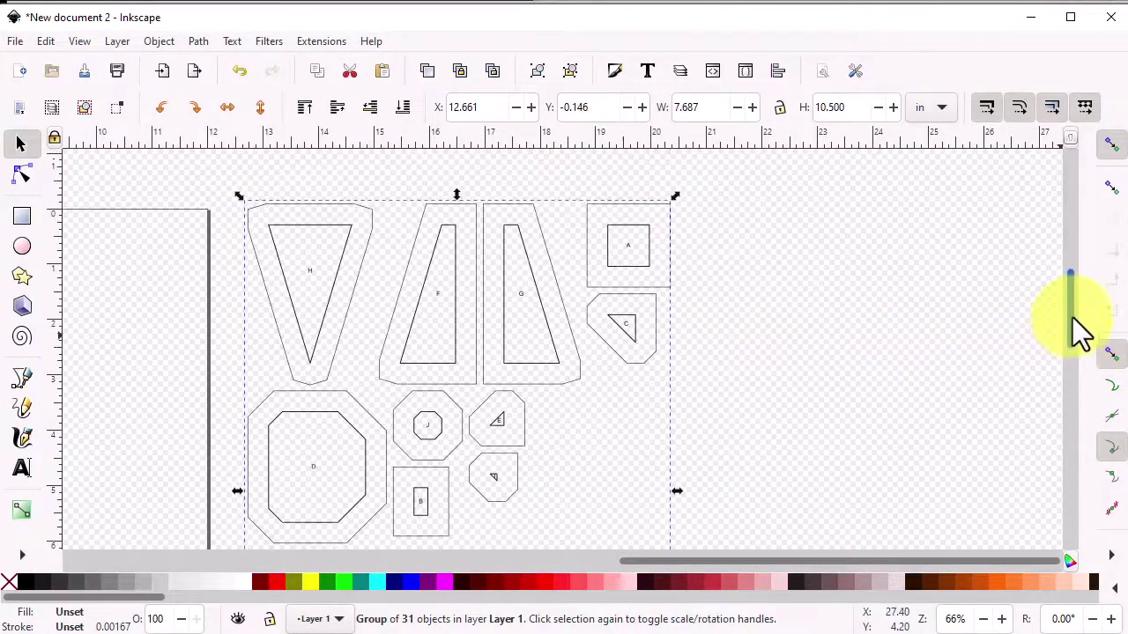
pyautogui.moveTo(487, 295); pyautogui.dragTo(132, 335)
pyautogui.moveTo(679, 562); pyautogui.dragTo(579, 562)
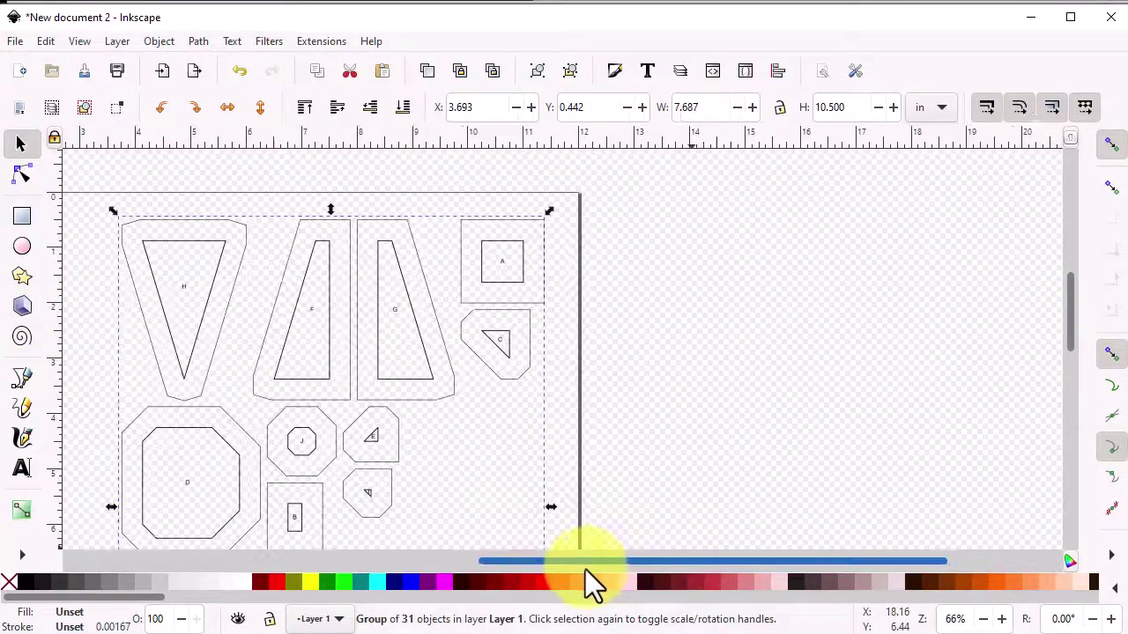
pyautogui.click(165, 40)
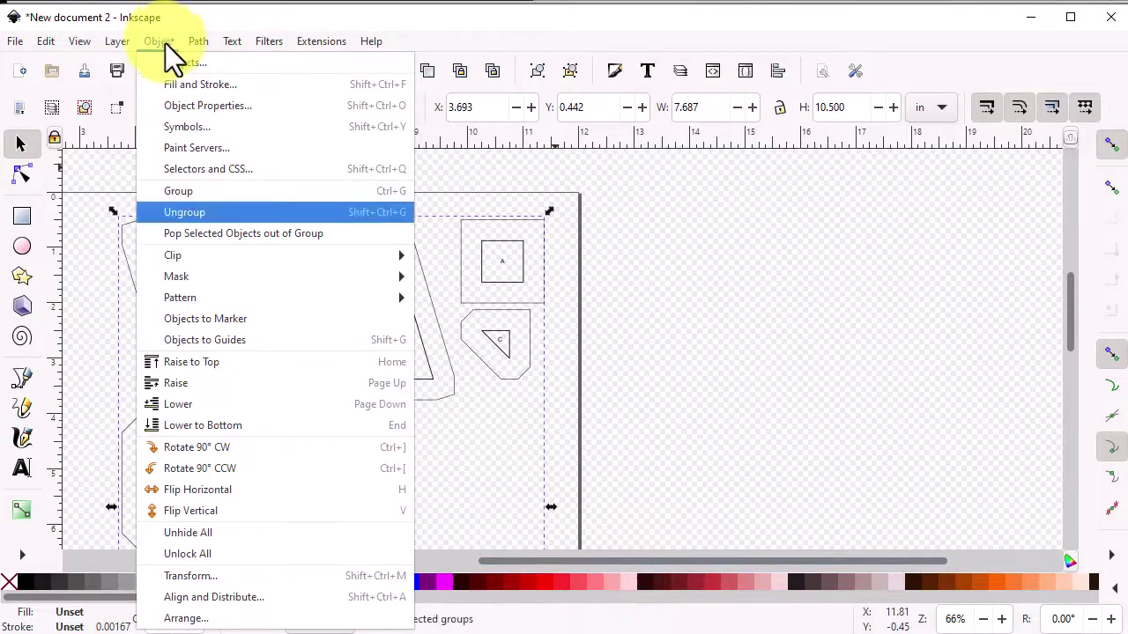
pyautogui.click(182, 212)
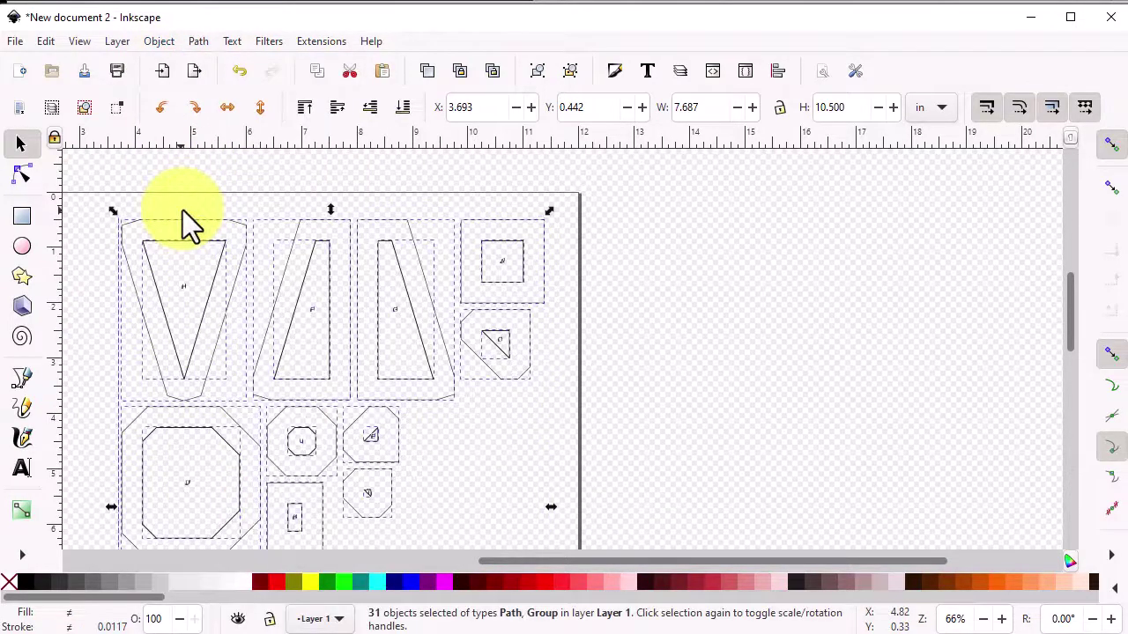
# Undo the last change, select template H with its inner outline and label, and union them into a single shape
pyautogui.hotkey('ctrl', 'z')
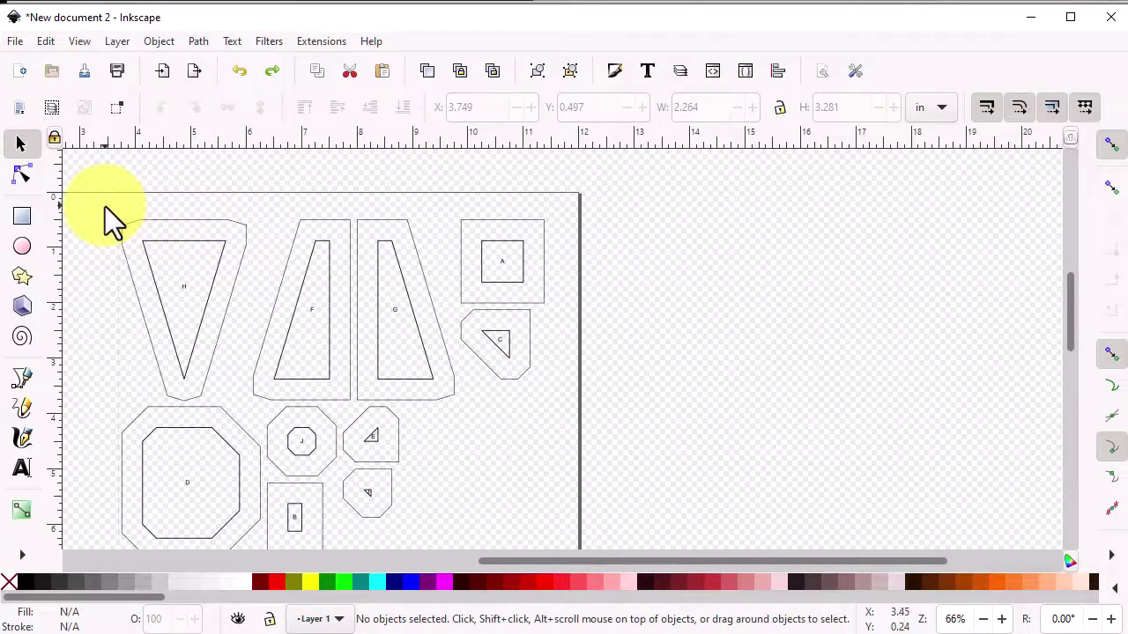
pyautogui.moveTo(105, 206); pyautogui.dragTo(260, 406)
pyautogui.moveTo(261, 406); pyautogui.dragTo(261, 406)
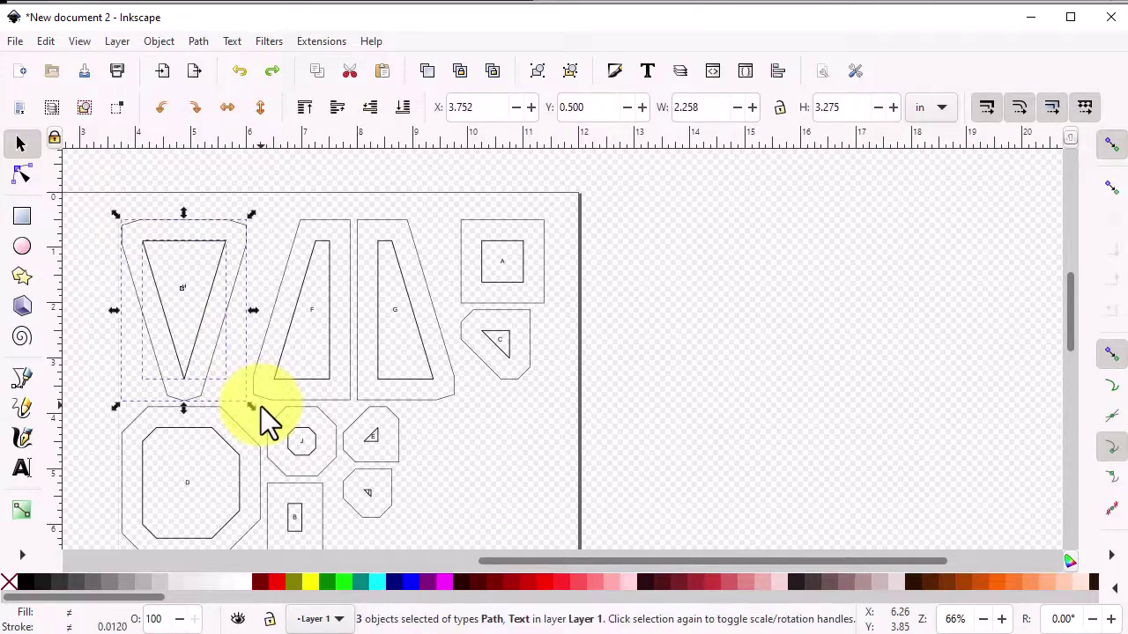
pyautogui.click(159, 42)
pyautogui.click(172, 189)
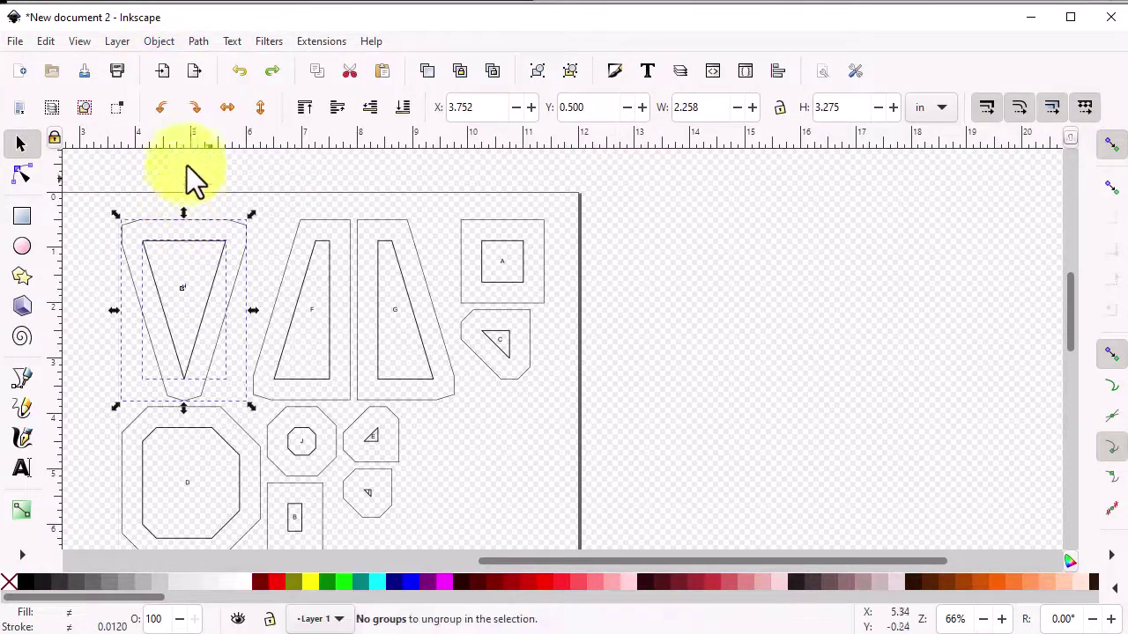
pyautogui.click(198, 42)
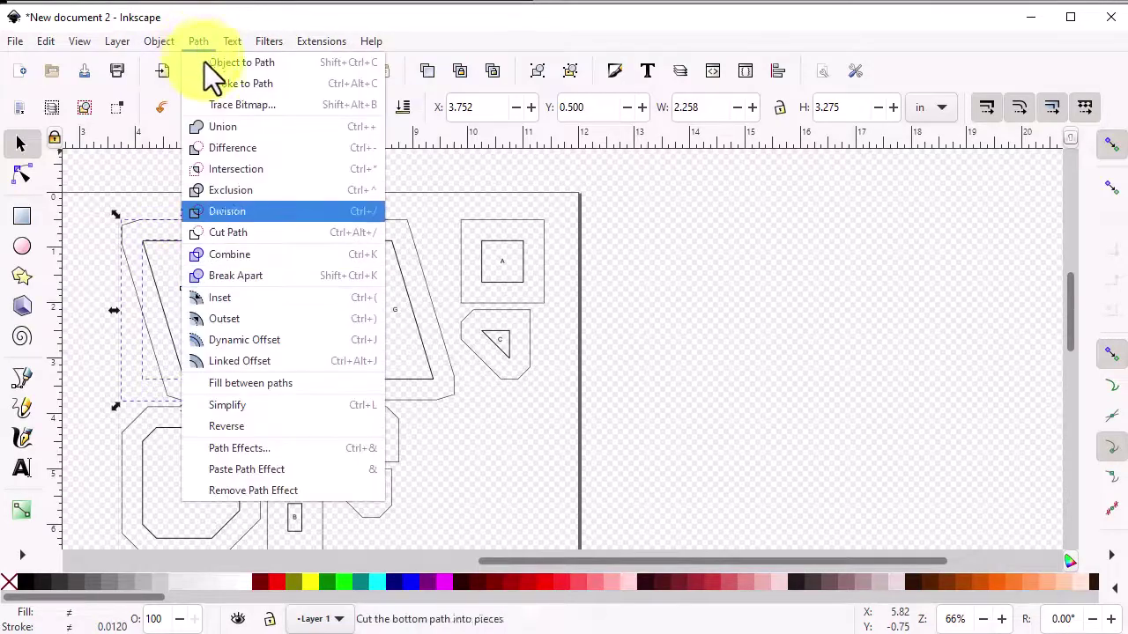
pyautogui.click(225, 128)
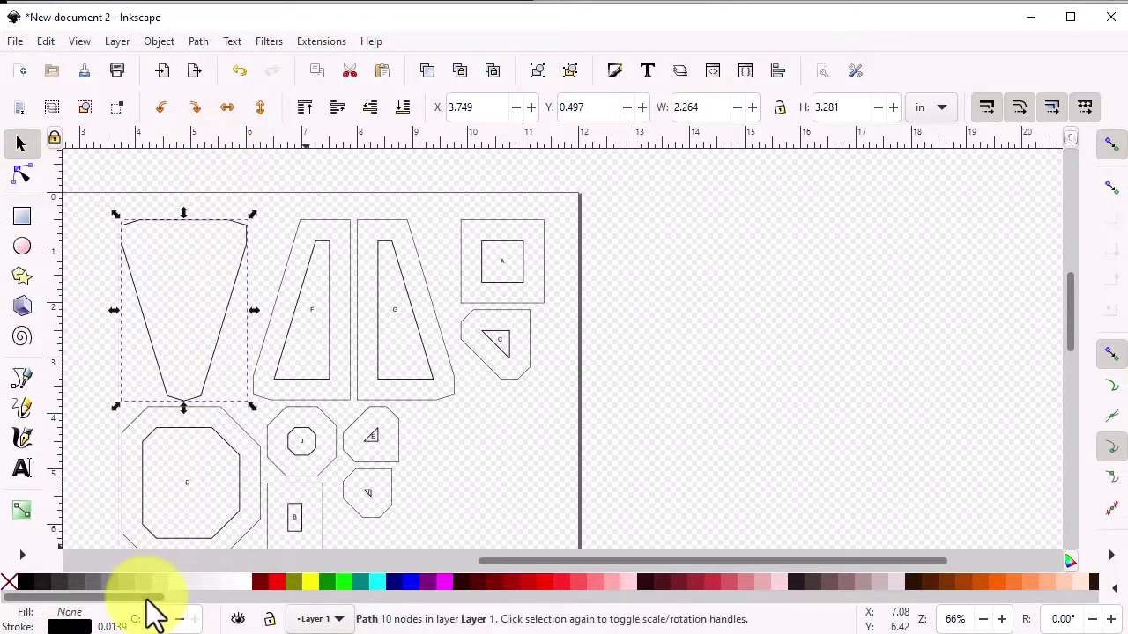
# Fill the merged cone template with light brown from the palette and deselect it
pyautogui.moveTo(147, 598); pyautogui.dragTo(274, 609)
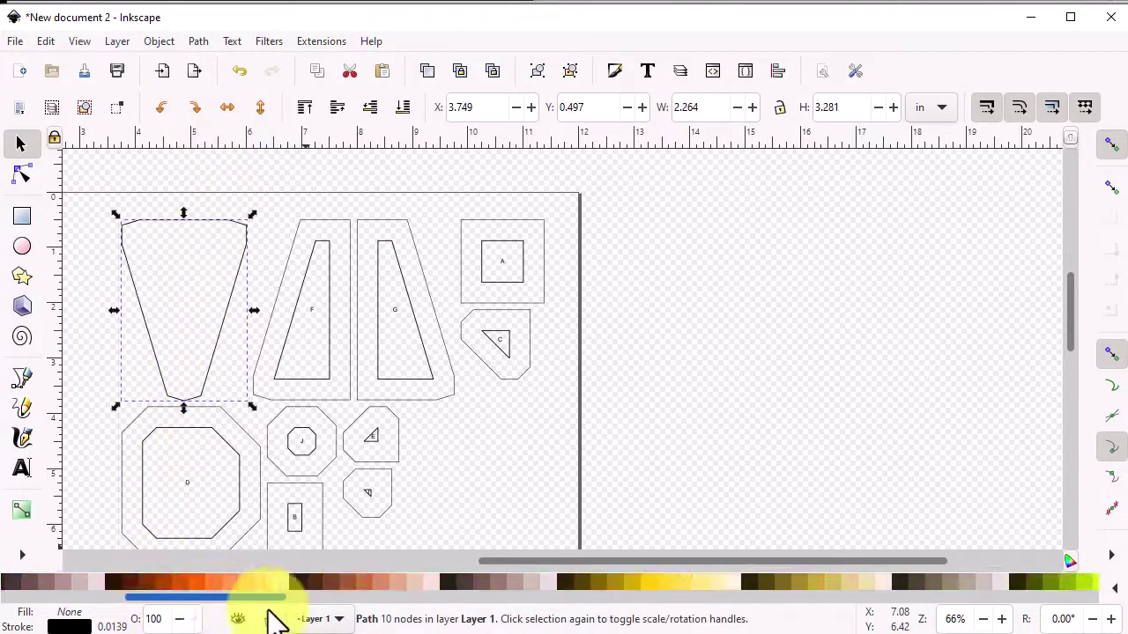
pyautogui.click(398, 583)
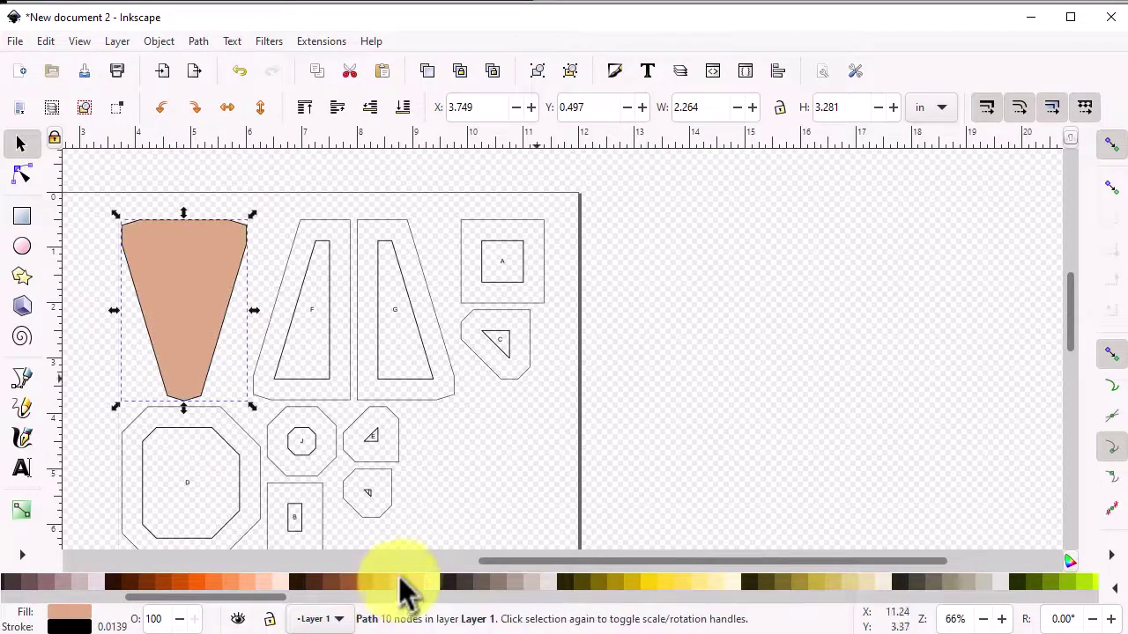
pyautogui.click(503, 461)
# Union the outlines of the large octagonal template D into one shape and fill it light pink
pyautogui.scroll(-2, 504, 461)
pyautogui.moveTo(110, 326); pyautogui.dragTo(267, 516)
pyautogui.hotkey('ctrl', '+')
pyautogui.moveTo(274, 597); pyautogui.dragTo(187, 615)
pyautogui.click(403, 583)
# Union the outlines of the small octagonal template J, fill it dark red and move it below the pink octagon
pyautogui.moveTo(250, 330); pyautogui.dragTo(347, 419)
pyautogui.click(198, 41)
pyautogui.click(229, 127)
pyautogui.click(302, 582)
pyautogui.moveTo(297, 374); pyautogui.dragTo(175, 547)
pyautogui.scroll(2, 442, 466)
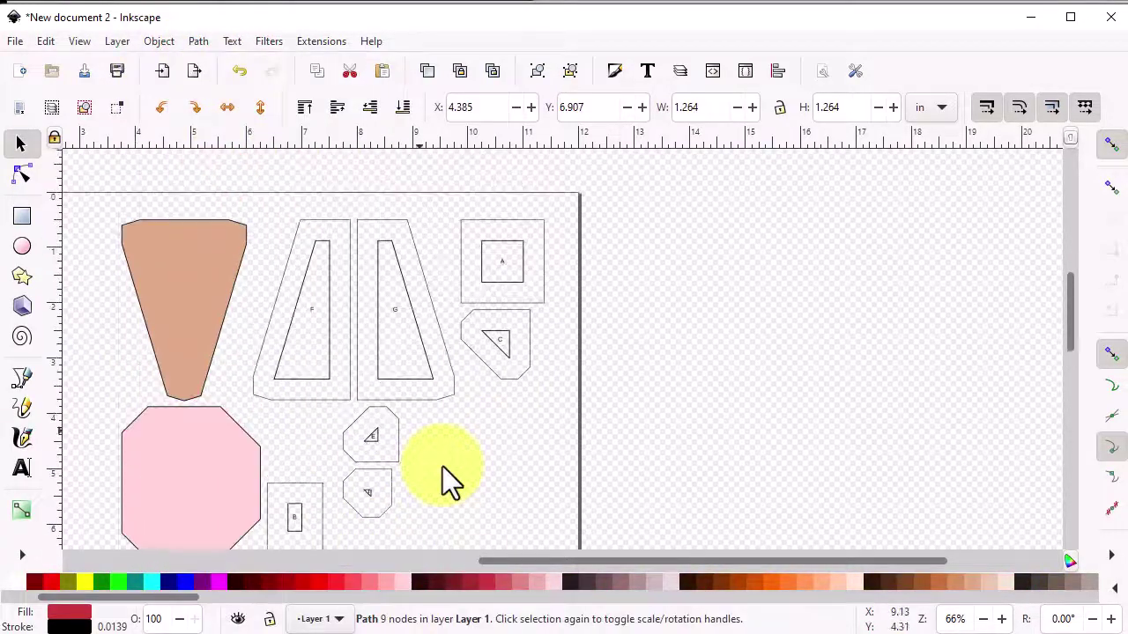
# Select all the remaining uncoloured templates with their inner outlines and labels, ungroup them and union them into one path
pyautogui.moveTo(243, 194); pyautogui.dragTo(617, 292)
pyautogui.scroll(5, 618, 293)
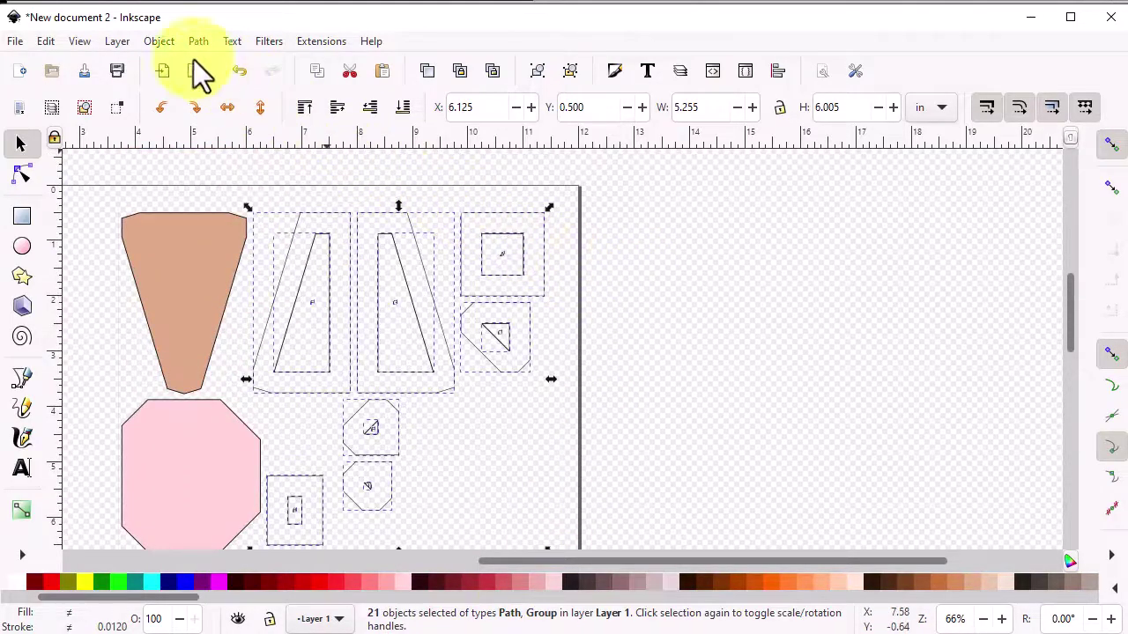
pyautogui.click(159, 42)
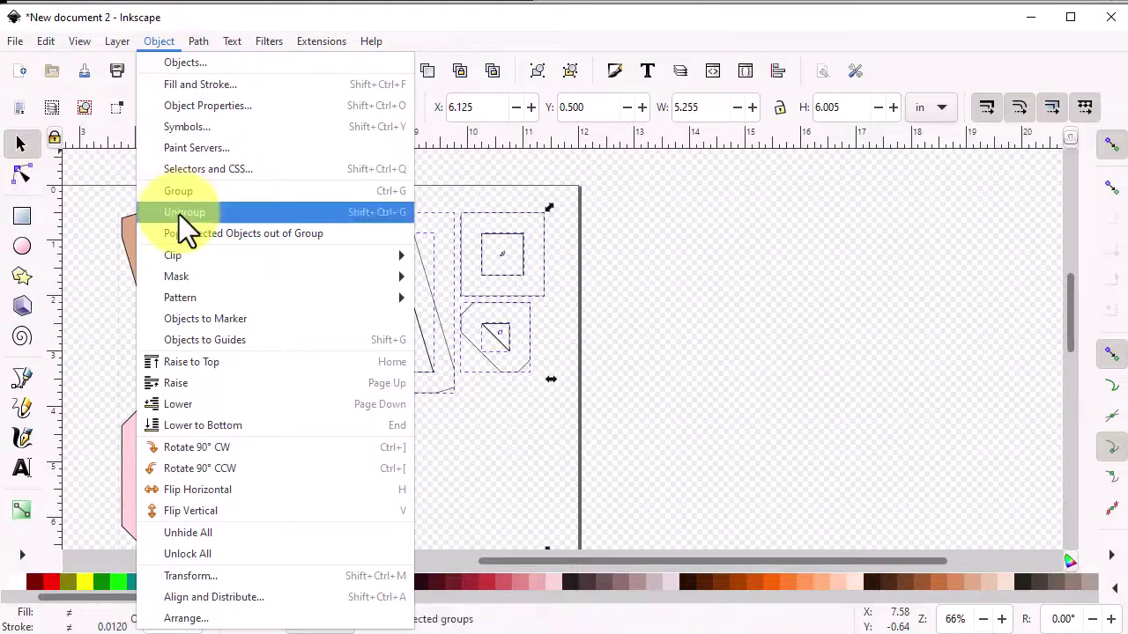
pyautogui.click(180, 212)
pyautogui.click(196, 40)
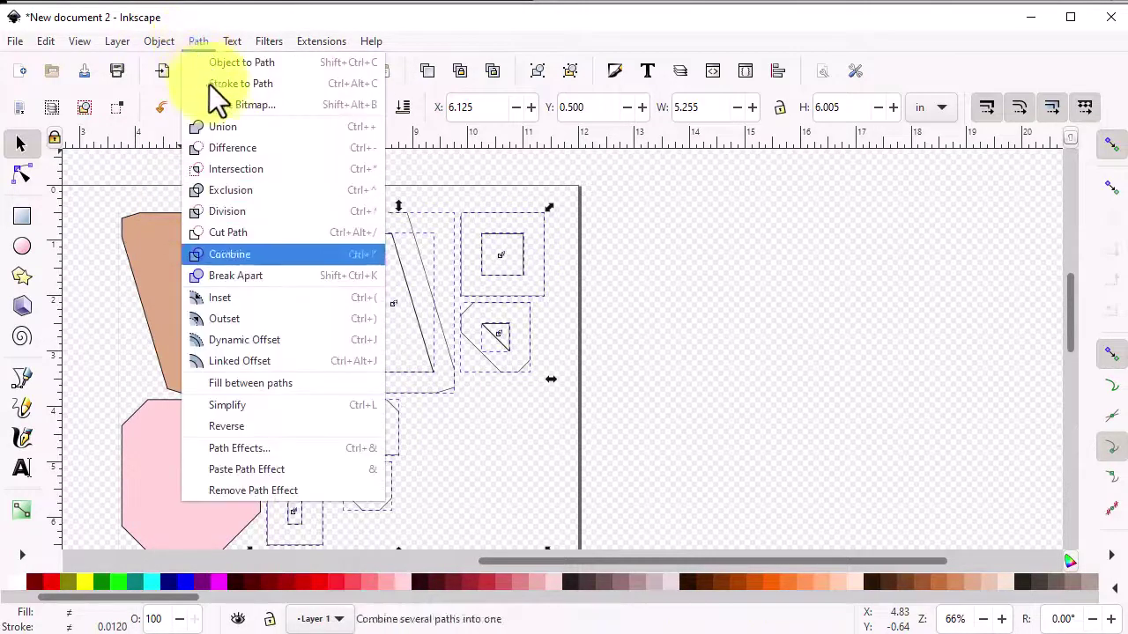
pyautogui.click(223, 123)
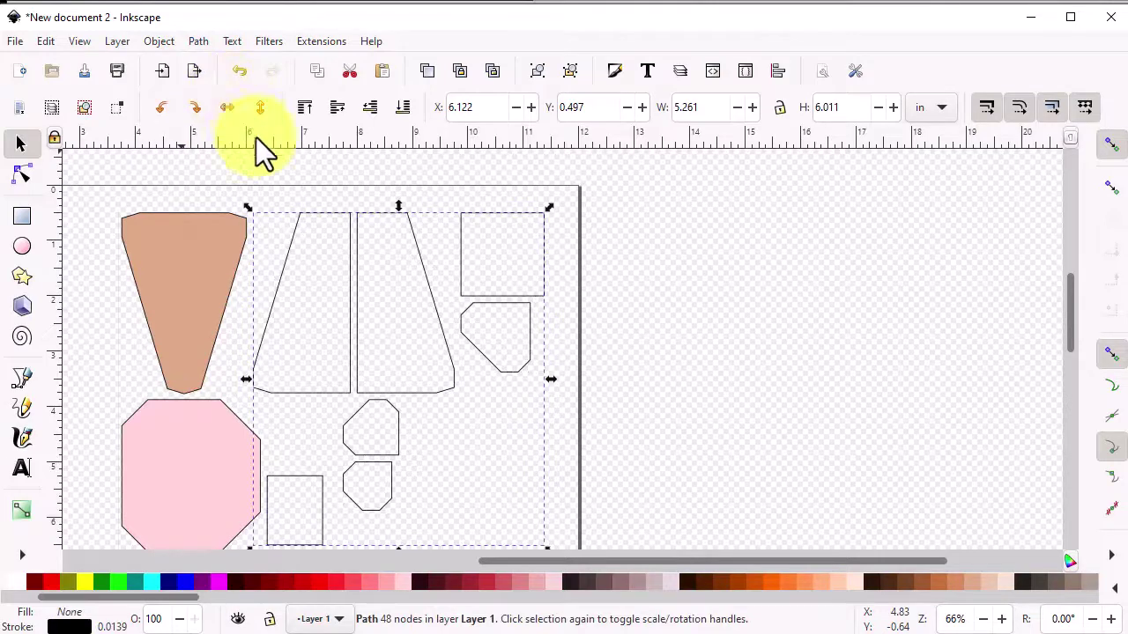
# Move the merged template outlines slightly away from the cone and fill them with pale pinkish grey
pyautogui.moveTo(366, 313); pyautogui.dragTo(424, 314)
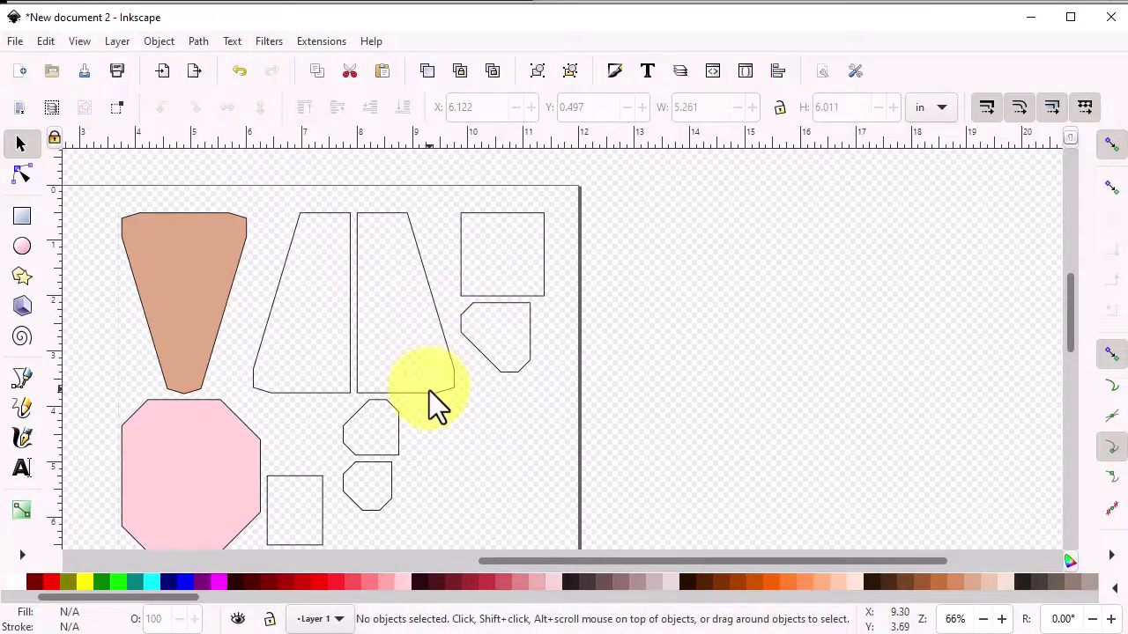
pyautogui.moveTo(429, 391); pyautogui.dragTo(460, 380)
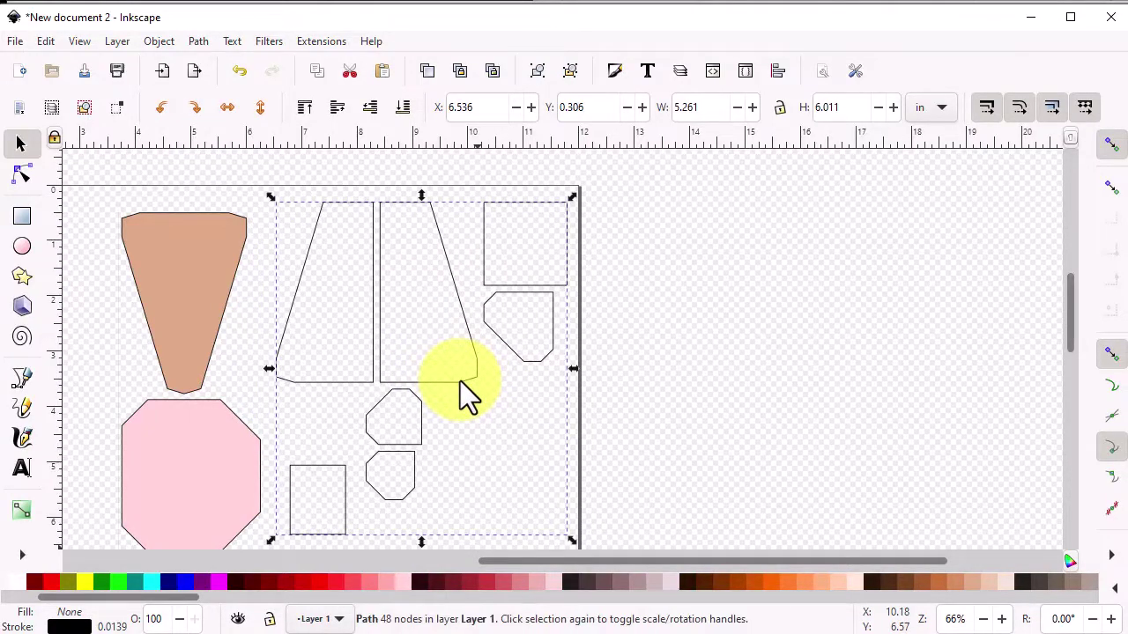
pyautogui.click(676, 584)
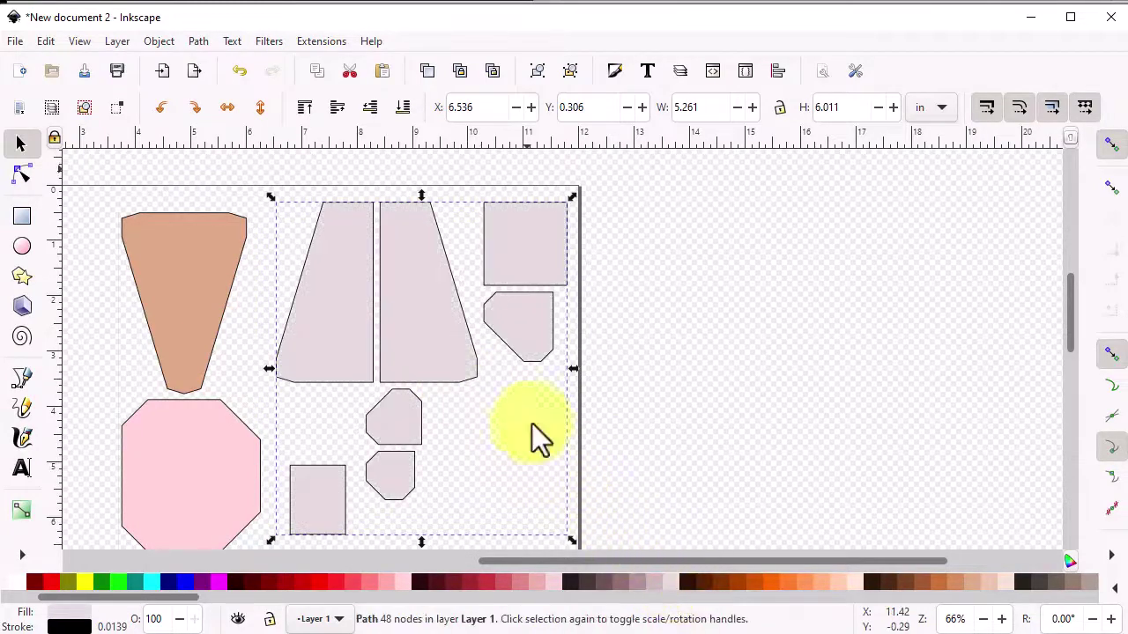
# Break the merged grey path apart into separate template pieces and deselect them
pyautogui.click(197, 42)
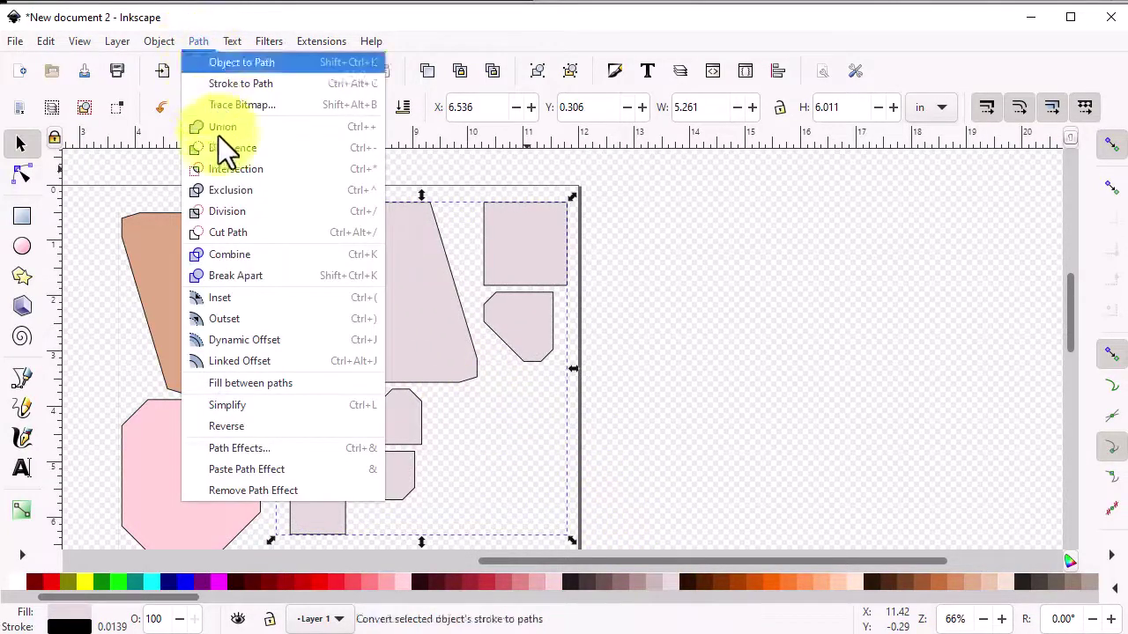
pyautogui.click(249, 270)
pyautogui.click(249, 268)
pyautogui.scroll(-2, 423, 460)
pyautogui.scroll(2, 423, 461)
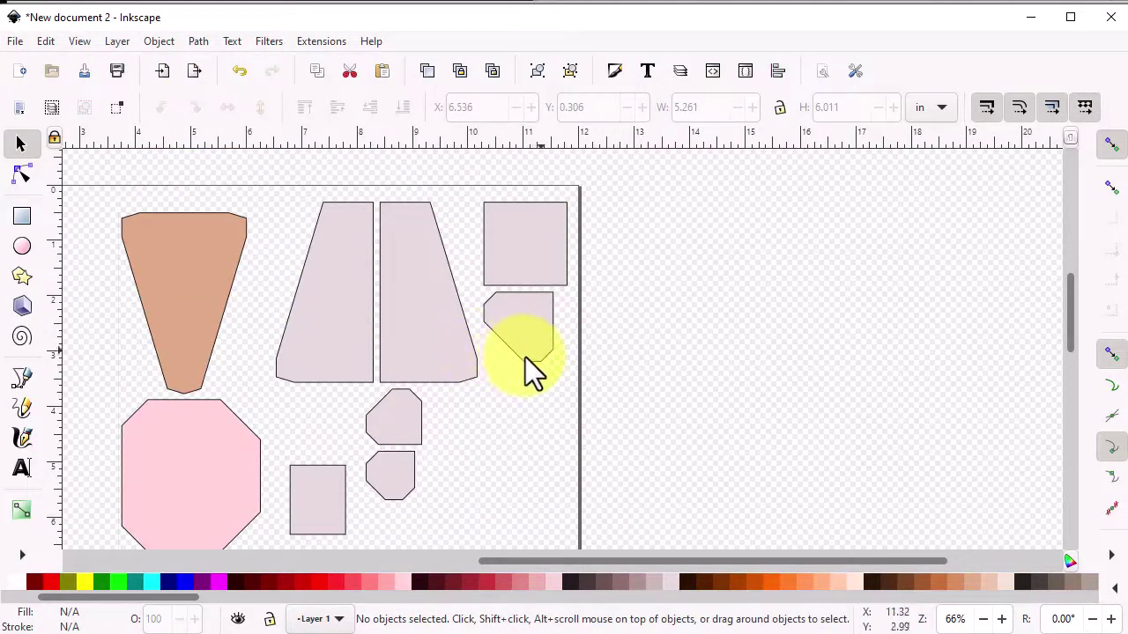
# Move the clipped-corner triangle template away from the large square, clone it twice, and place the clones beside and below it
pyautogui.moveTo(525, 356); pyautogui.dragTo(537, 349)
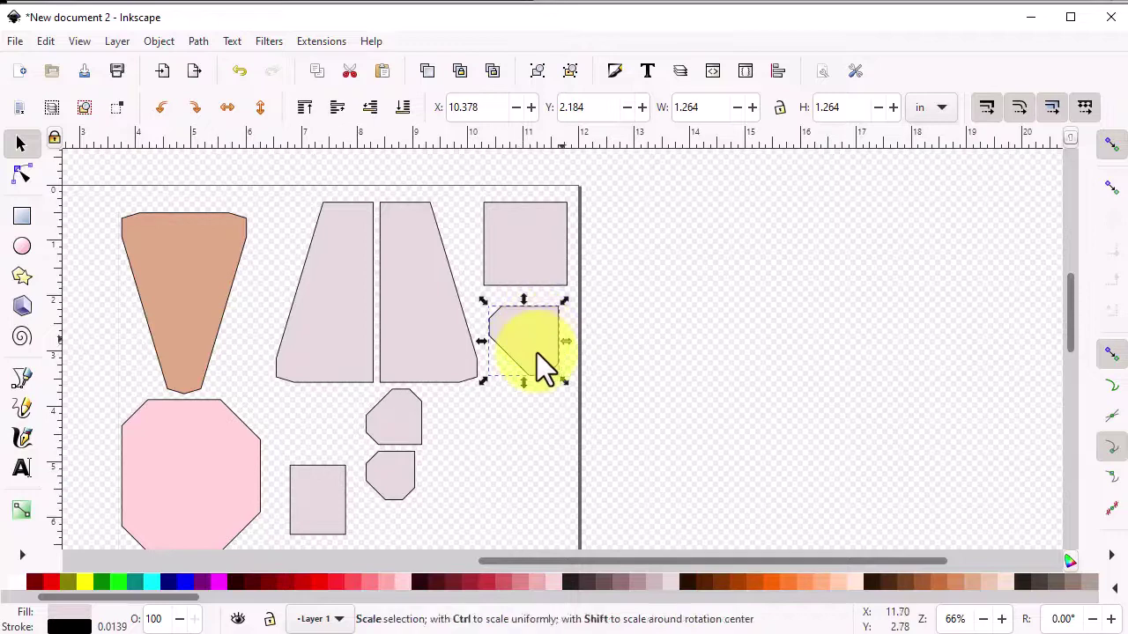
pyautogui.click(536, 352)
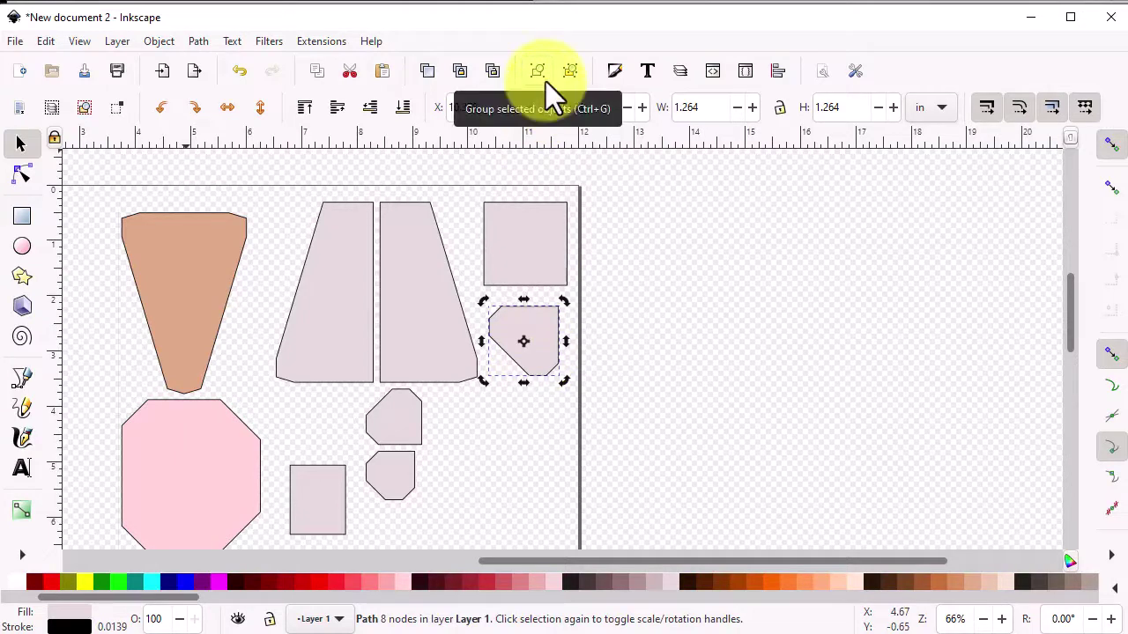
pyautogui.click(461, 70)
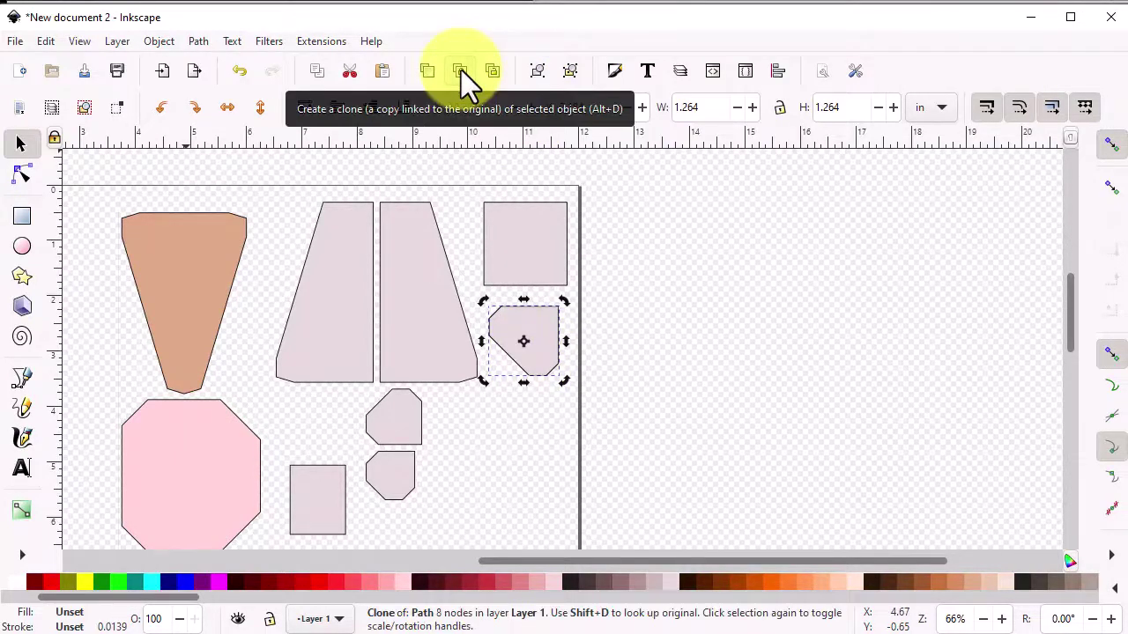
pyautogui.click(461, 70)
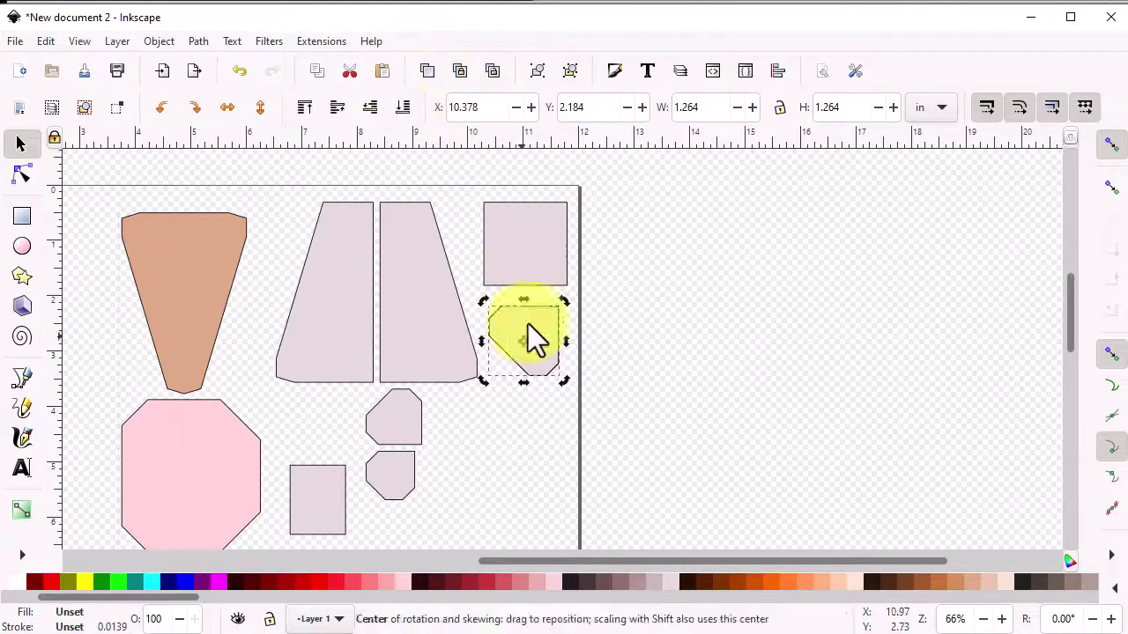
pyautogui.moveTo(549, 371); pyautogui.dragTo(658, 402)
pyautogui.moveTo(531, 353); pyautogui.dragTo(566, 461)
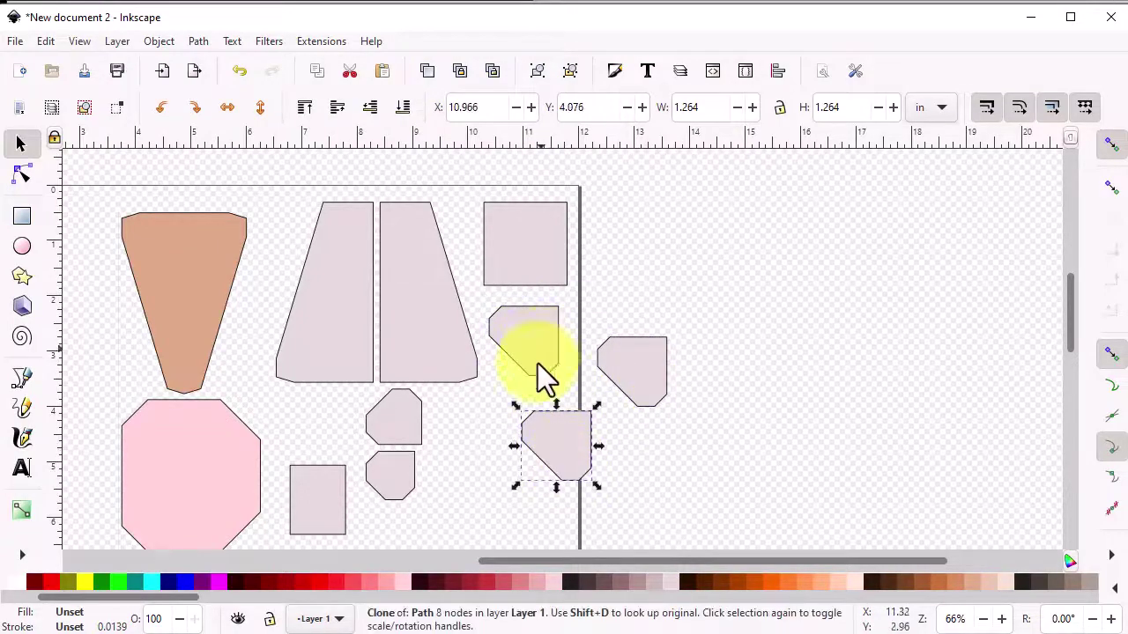
pyautogui.moveTo(537, 363); pyautogui.dragTo(548, 355)
pyautogui.click(575, 441)
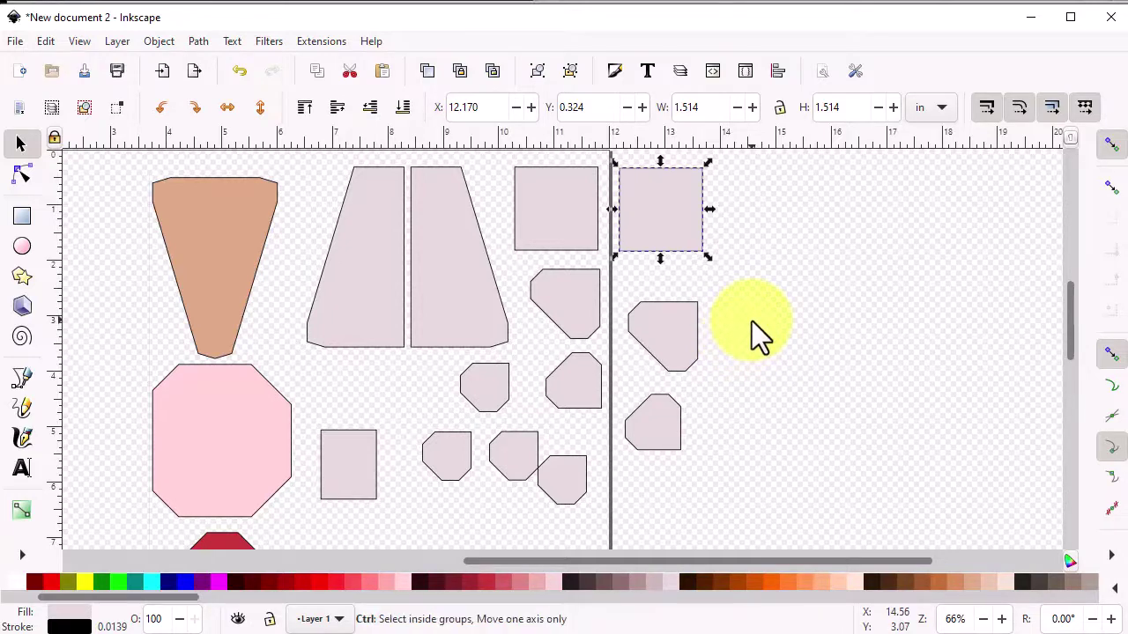
# Select all the template pieces, move them together inside the page boundary and group them
pyautogui.scroll(-2, 752, 321)
pyautogui.moveTo(389, 213); pyautogui.dragTo(809, 488)
pyautogui.moveTo(595, 313); pyautogui.dragTo(520, 334)
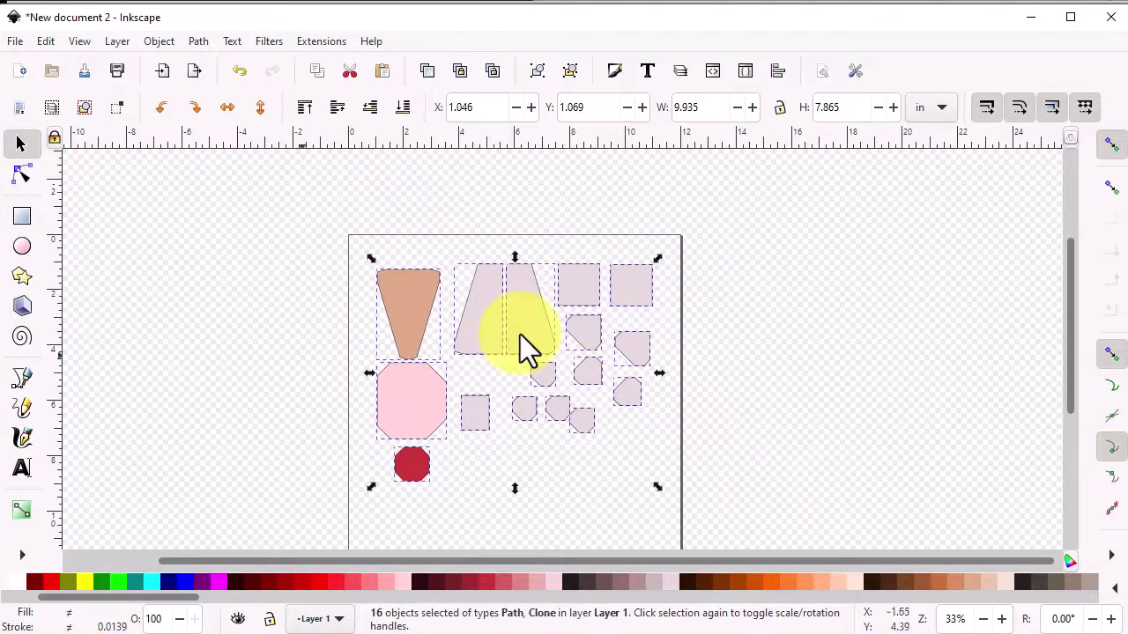
pyautogui.click(159, 42)
pyautogui.click(179, 193)
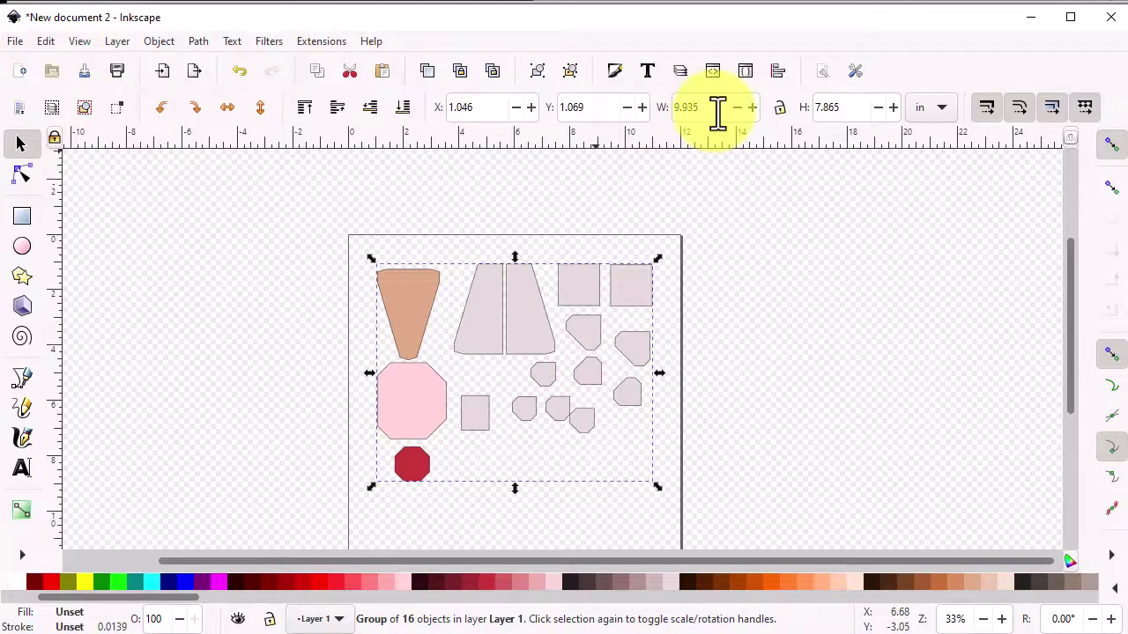
# Save the document as an Inkscape SVG named "Ice Cream Cone Templates from EQ" in the Summertime EQ8 Challenge folder
pyautogui.click(17, 43)
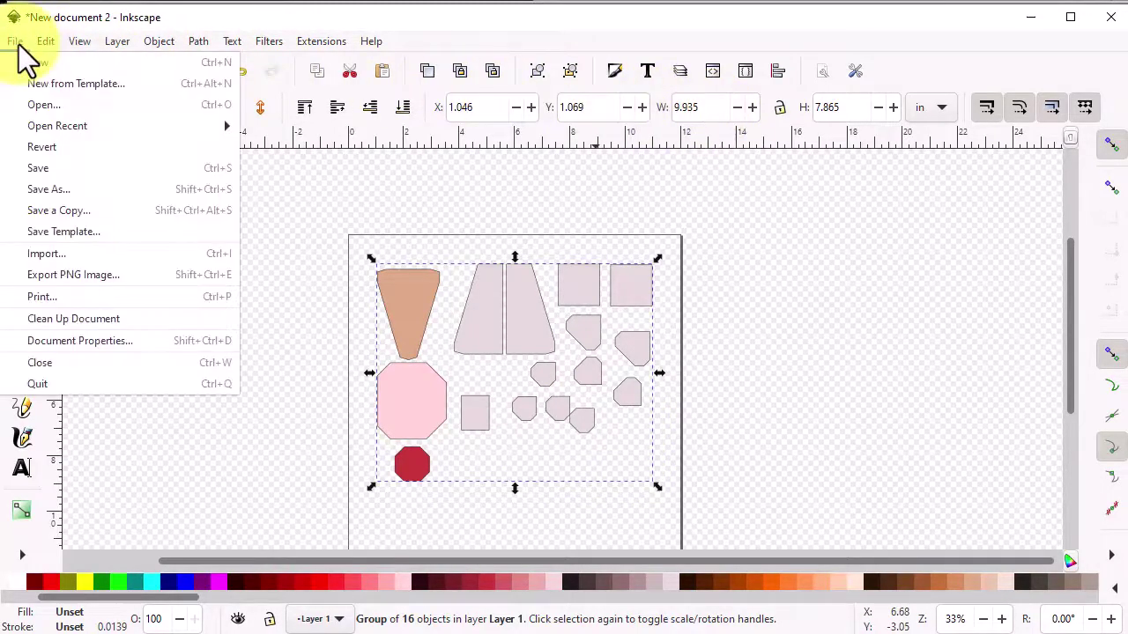
pyautogui.click(45, 190)
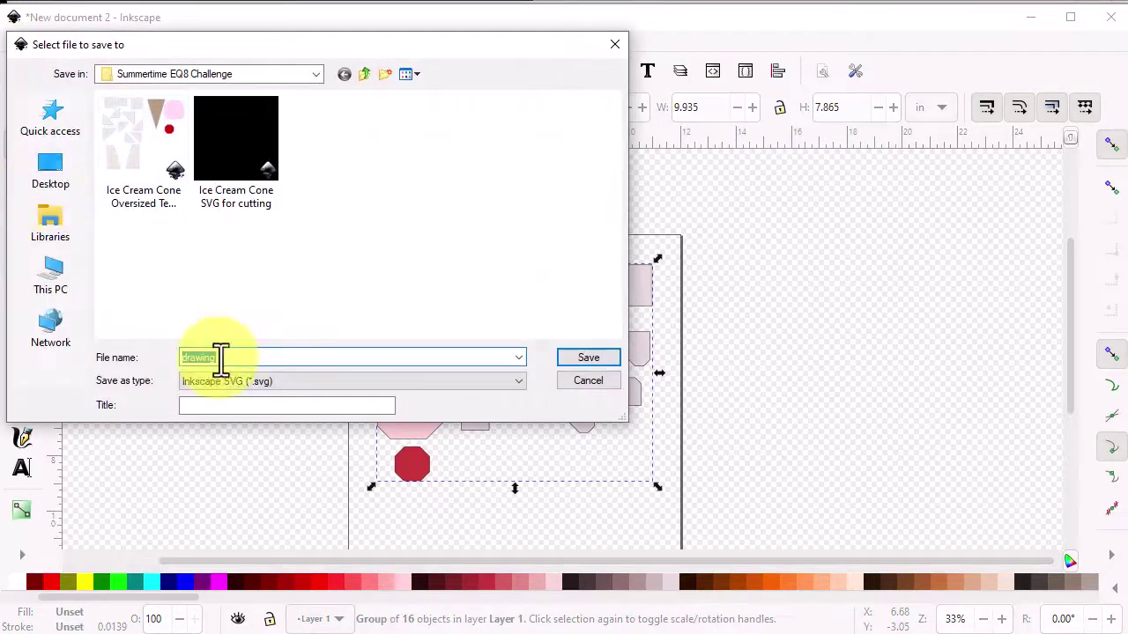
pyautogui.write('I')
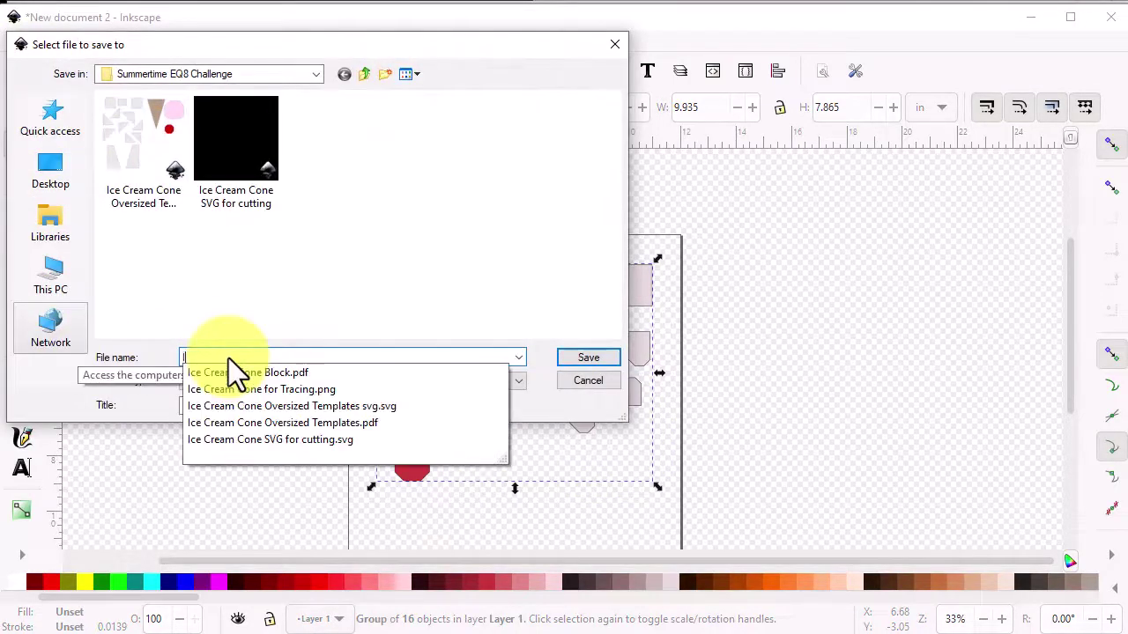
pyautogui.write('ce Cream Con')
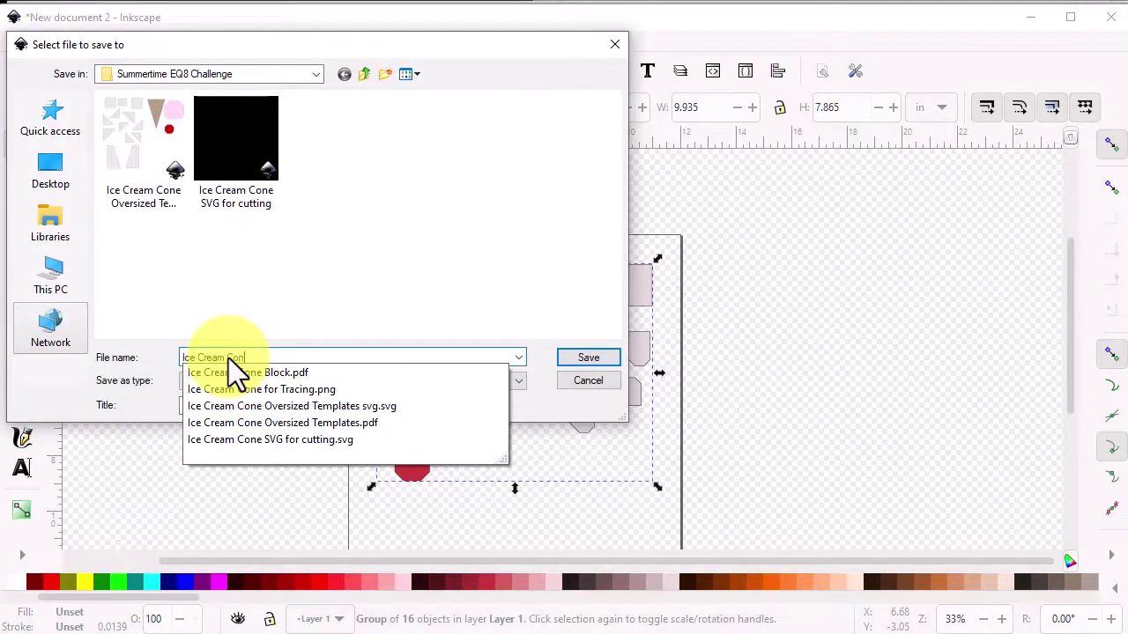
pyautogui.write('e Templates from EQ')
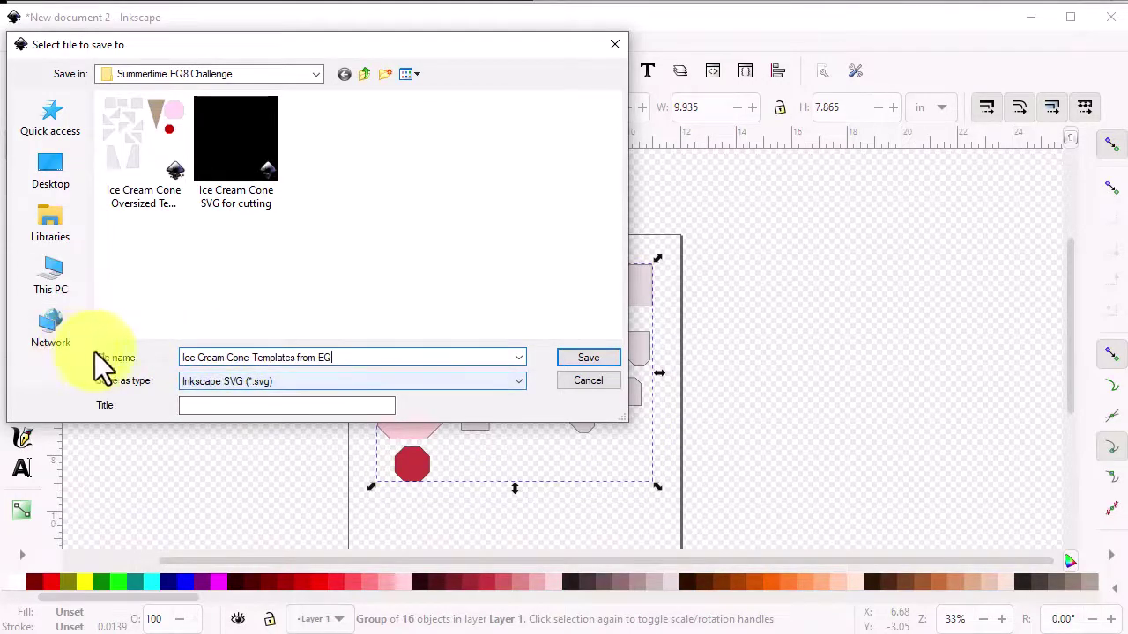
pyautogui.click(583, 359)
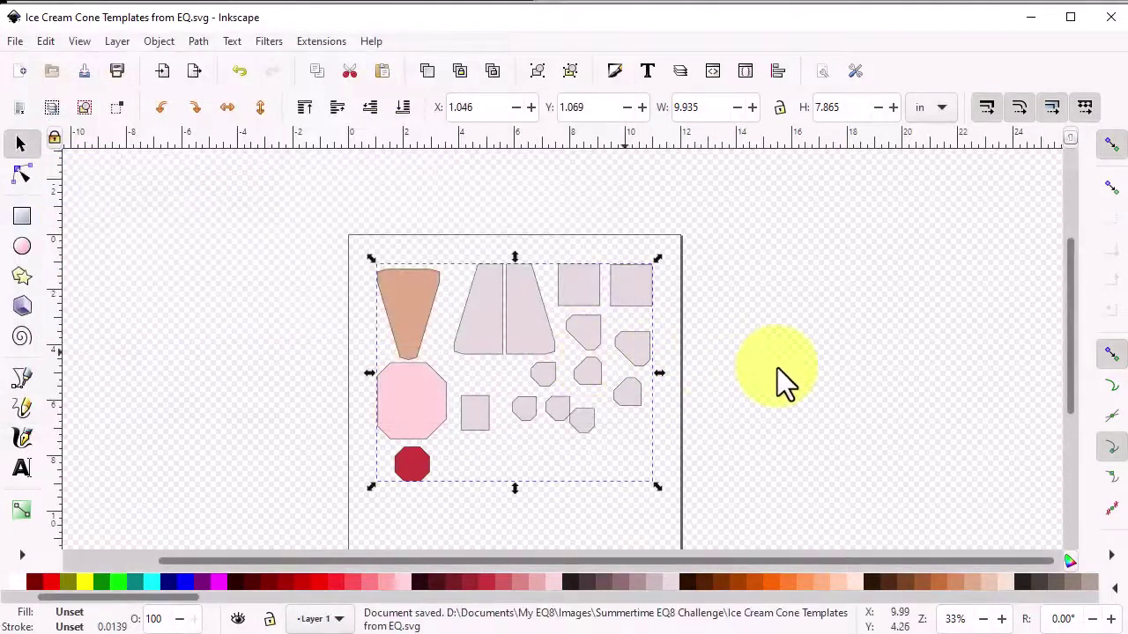